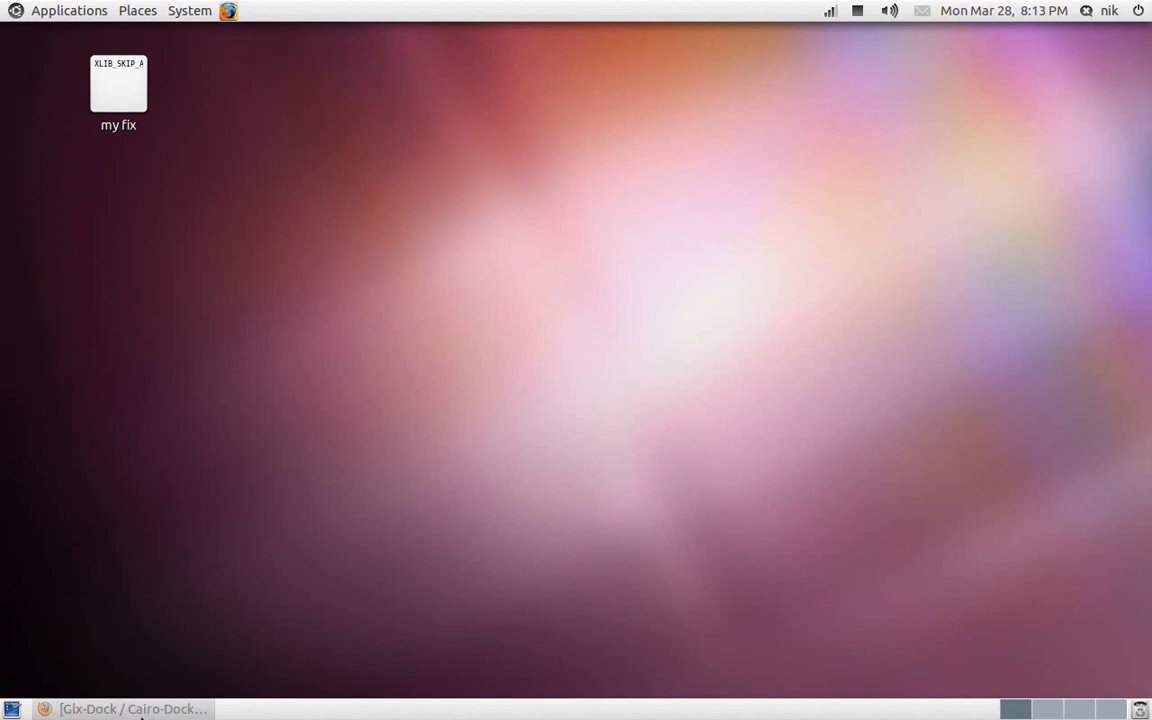
Step: Switch to Firefox and read through the Glx-Dock home page's welcome section, 2.2 announcement and demo area, leaving the browser minimized
{"action": "left_click", "coordinate": [141, 709]}
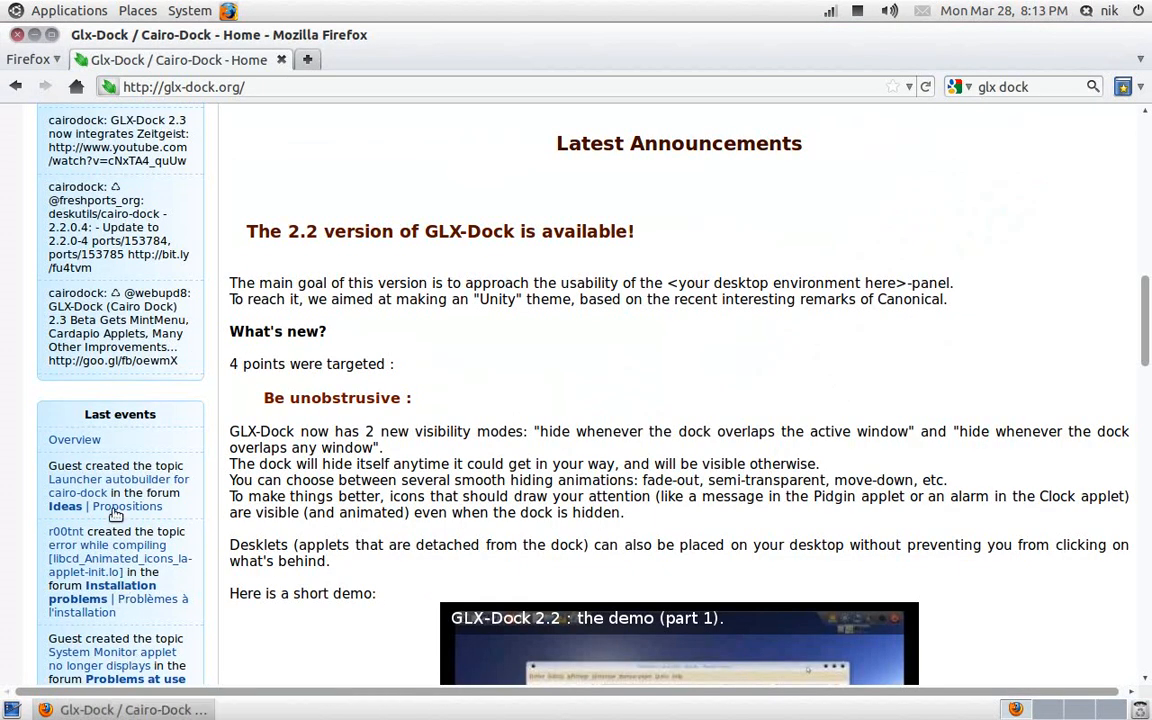
{"action": "scroll", "coordinate": [115, 513], "scroll_direction": "up", "scroll_amount": 5}
{"action": "scroll", "coordinate": [103, 458], "scroll_direction": "down", "scroll_amount": 5}
{"action": "scroll", "coordinate": [103, 458], "scroll_direction": "up", "scroll_amount": 2}
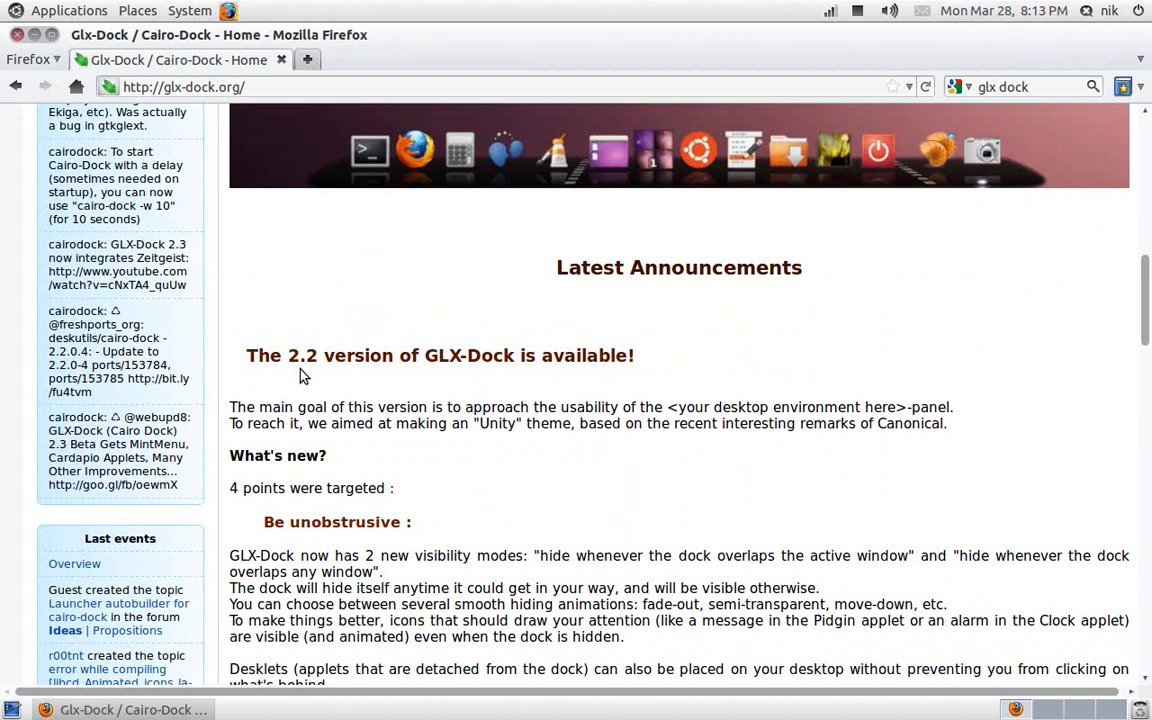
{"action": "scroll", "coordinate": [303, 375], "scroll_direction": "down", "scroll_amount": 6}
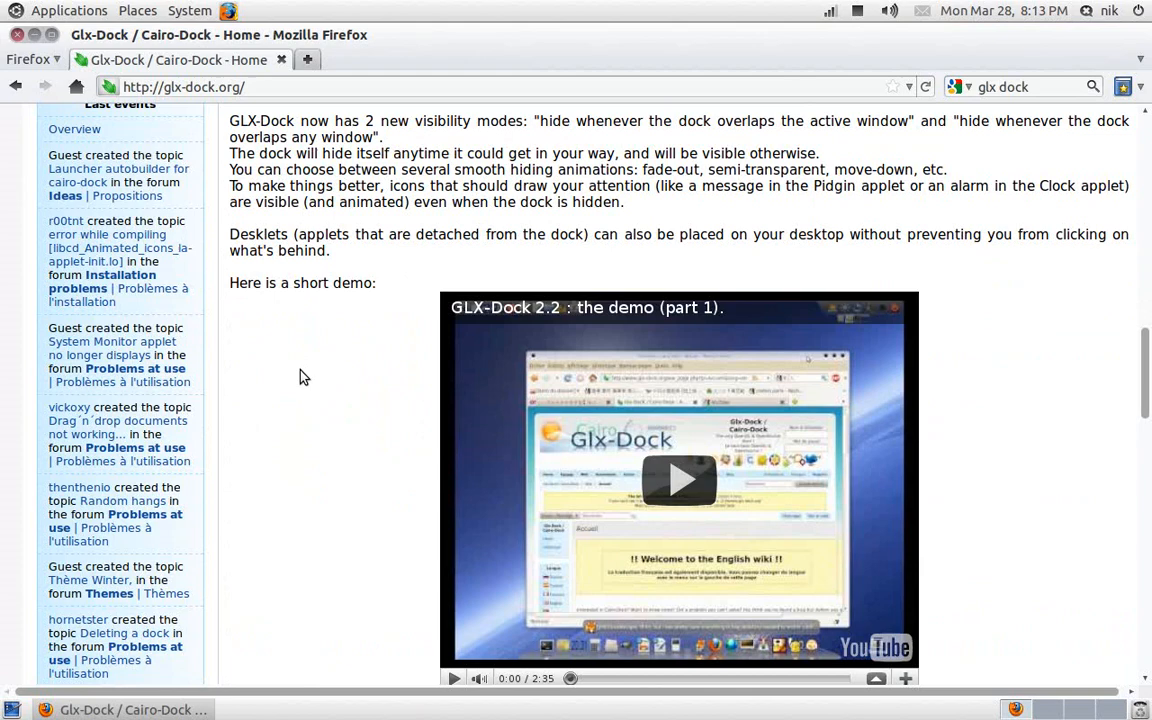
{"action": "scroll", "coordinate": [303, 377], "scroll_direction": "down", "scroll_amount": 1}
{"action": "scroll", "coordinate": [303, 377], "scroll_direction": "up", "scroll_amount": 10}
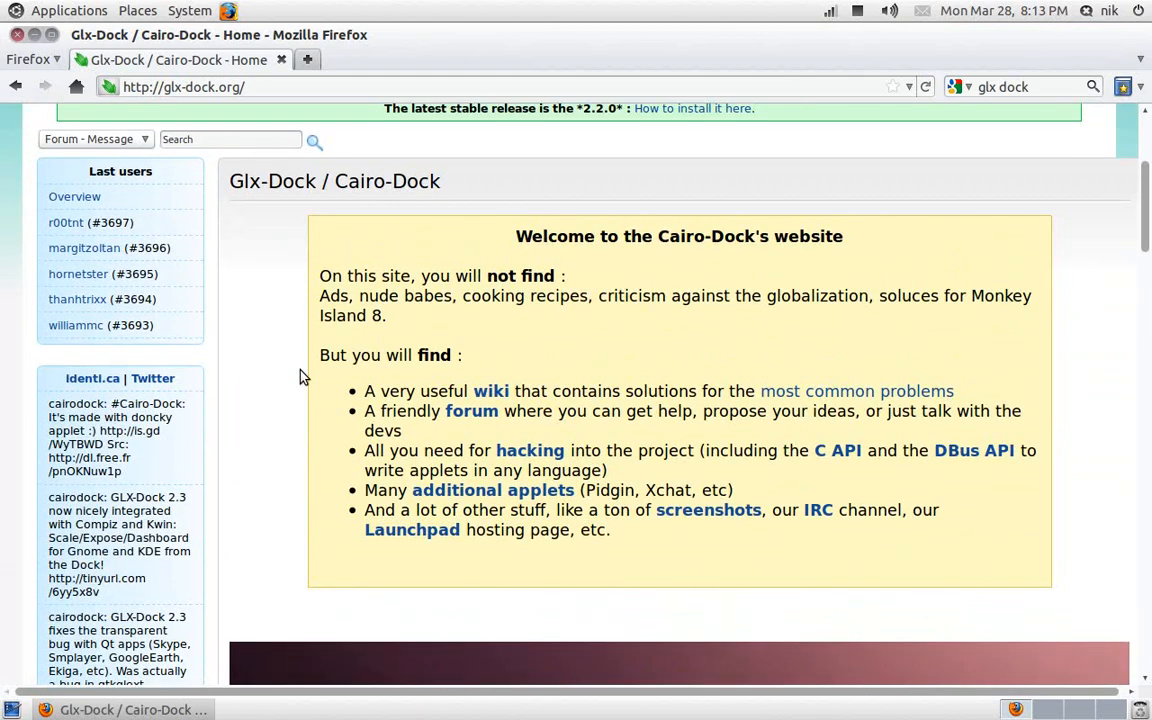
{"action": "scroll", "coordinate": [303, 377], "scroll_direction": "down", "scroll_amount": 5}
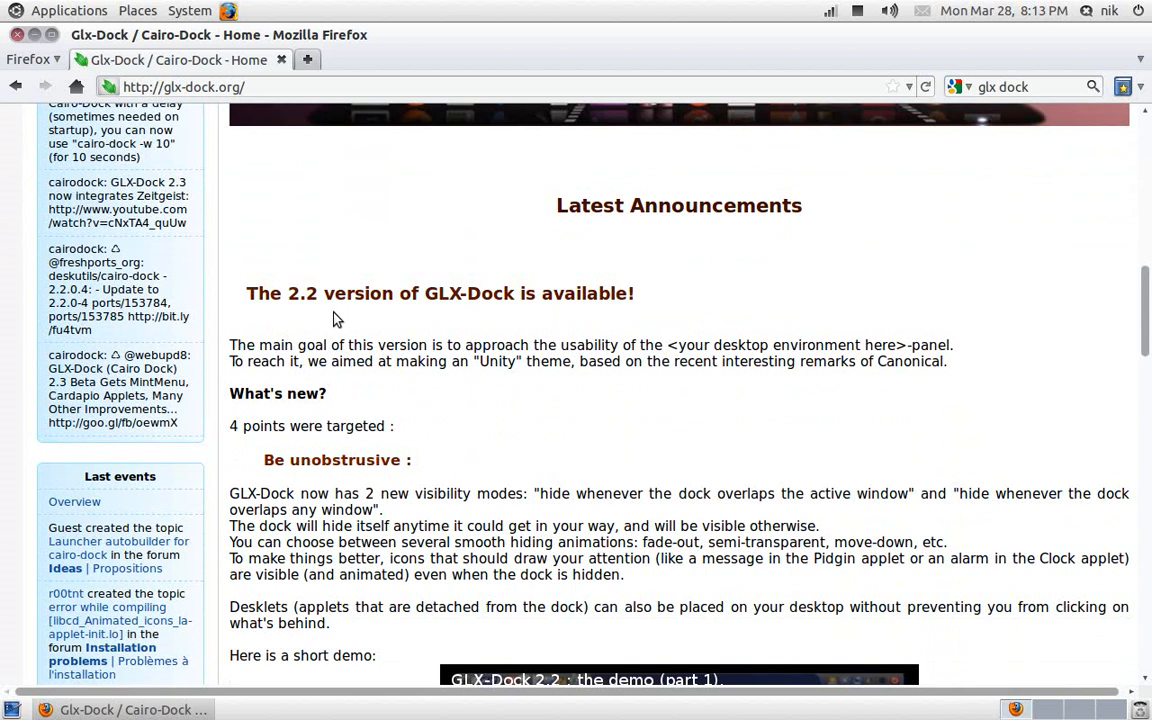
{"action": "scroll", "coordinate": [335, 318], "scroll_direction": "down", "scroll_amount": 8}
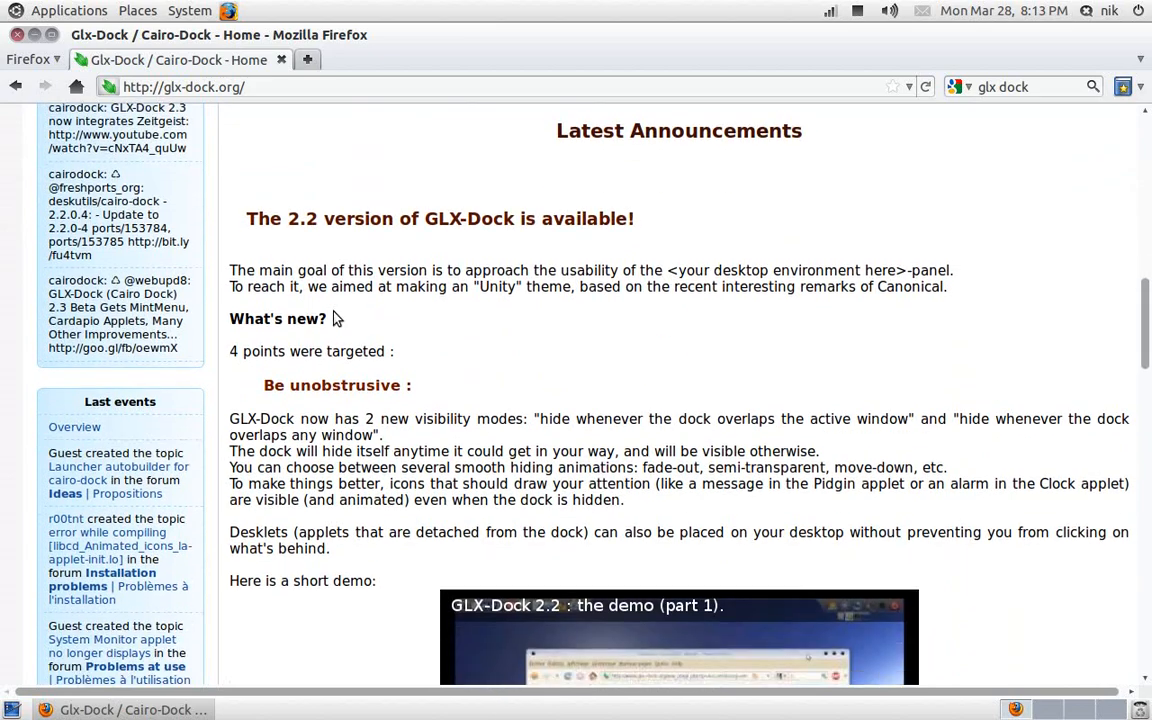
{"action": "scroll", "coordinate": [335, 318], "scroll_direction": "up", "scroll_amount": 4}
{"action": "scroll", "coordinate": [335, 318], "scroll_direction": "up", "scroll_amount": 20}
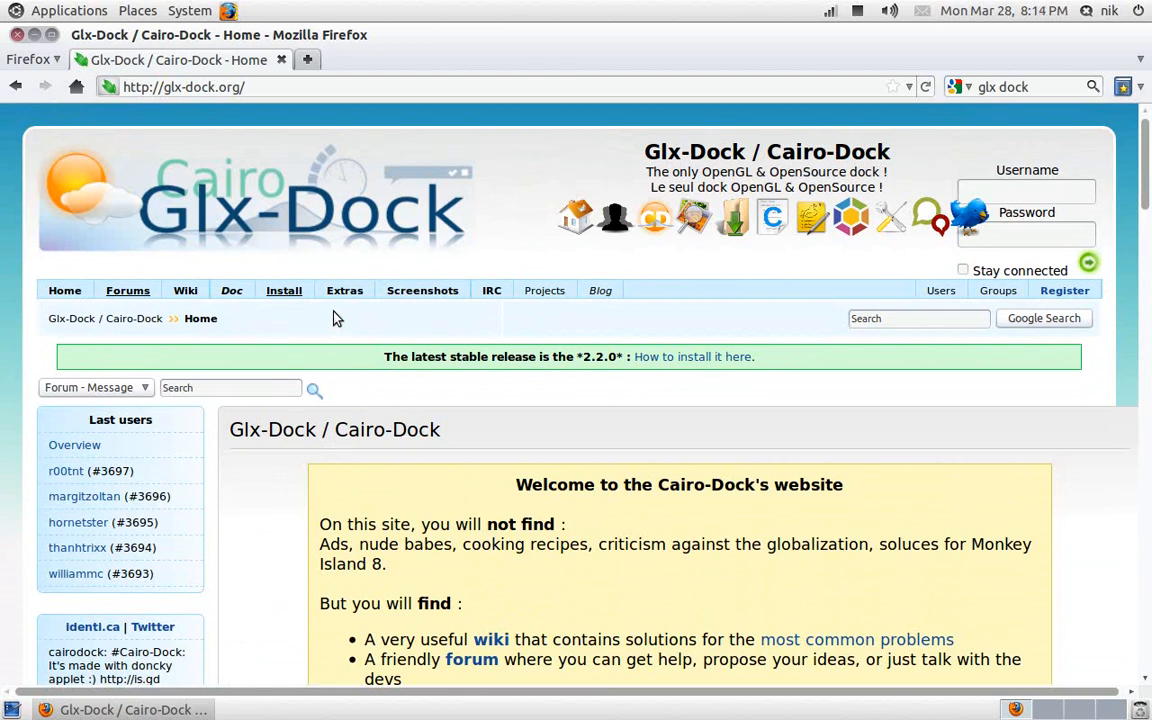
{"action": "scroll", "coordinate": [335, 318], "scroll_direction": "down", "scroll_amount": 6}
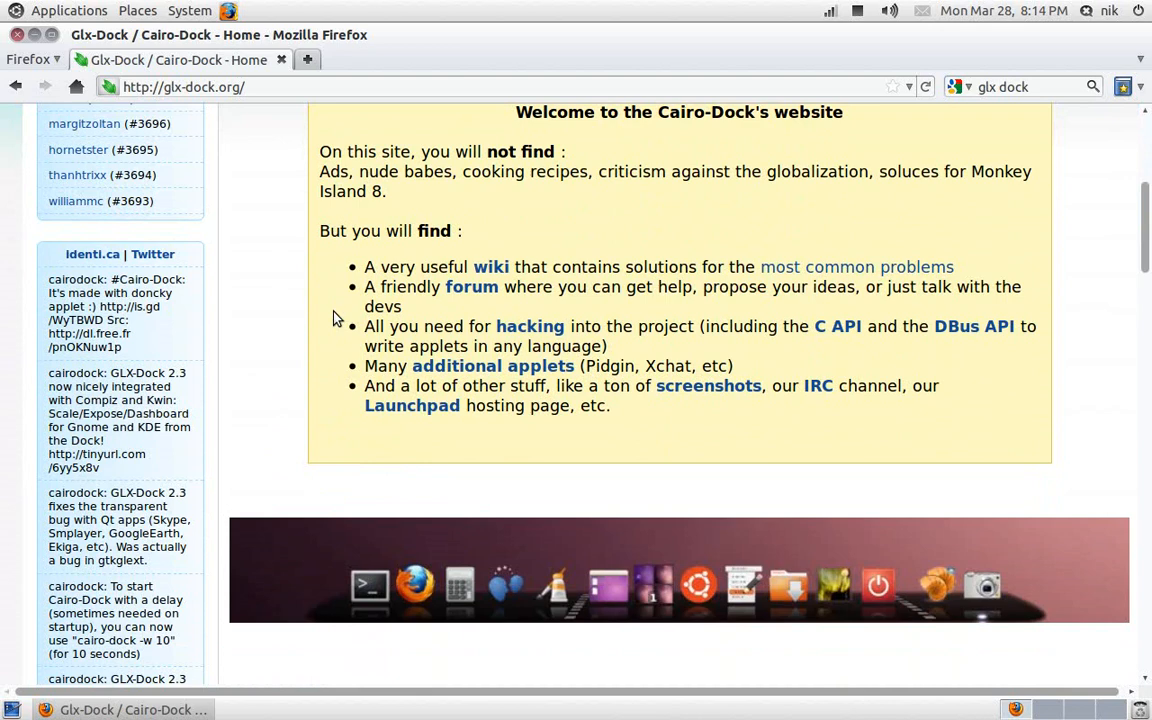
{"action": "scroll", "coordinate": [335, 318], "scroll_direction": "up", "scroll_amount": 6}
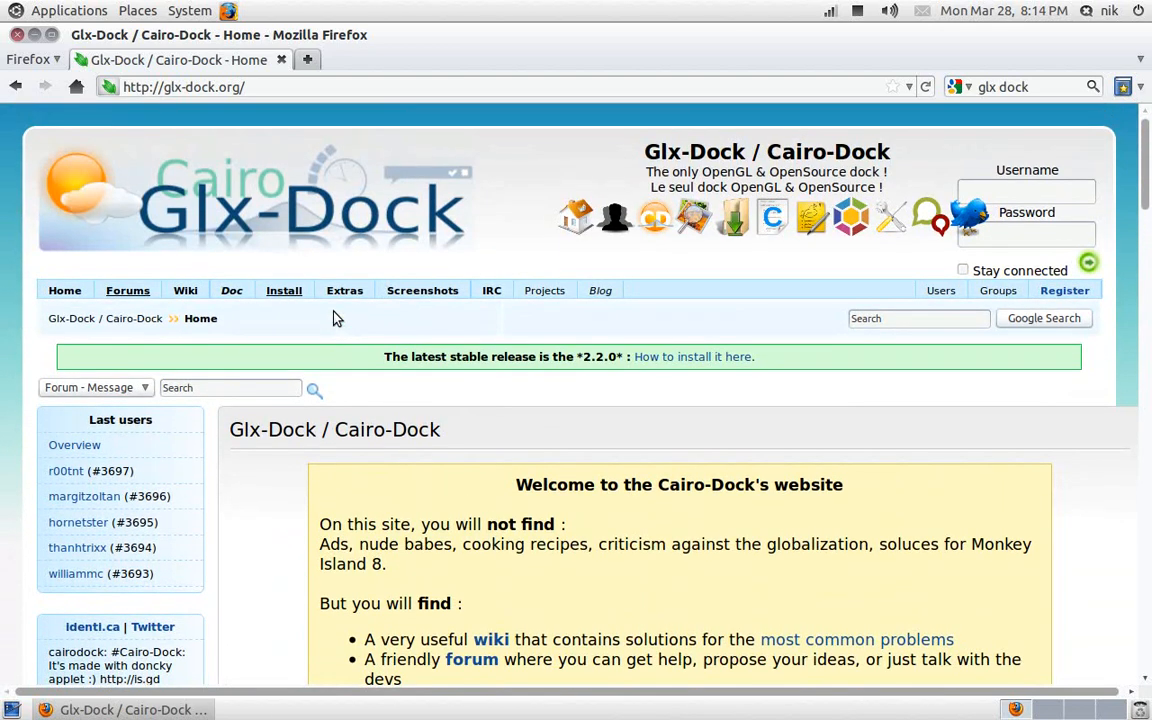
{"action": "scroll", "coordinate": [335, 318], "scroll_direction": "down", "scroll_amount": 5}
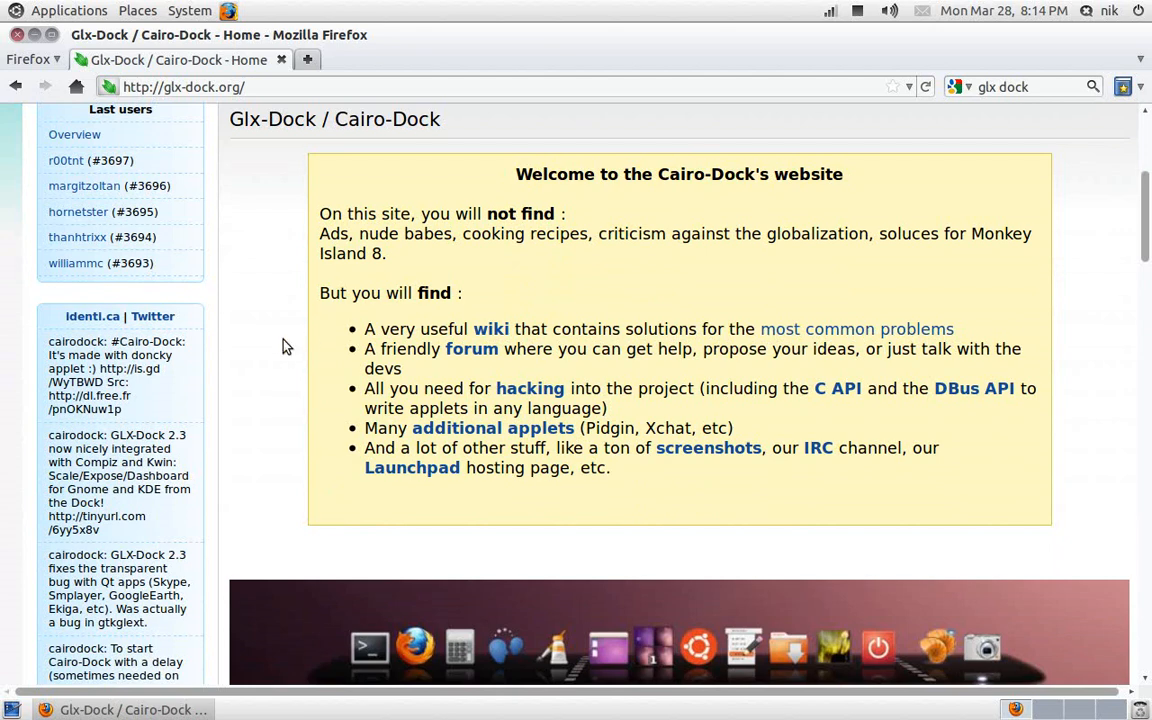
{"action": "scroll", "coordinate": [282, 343], "scroll_direction": "down", "scroll_amount": 7}
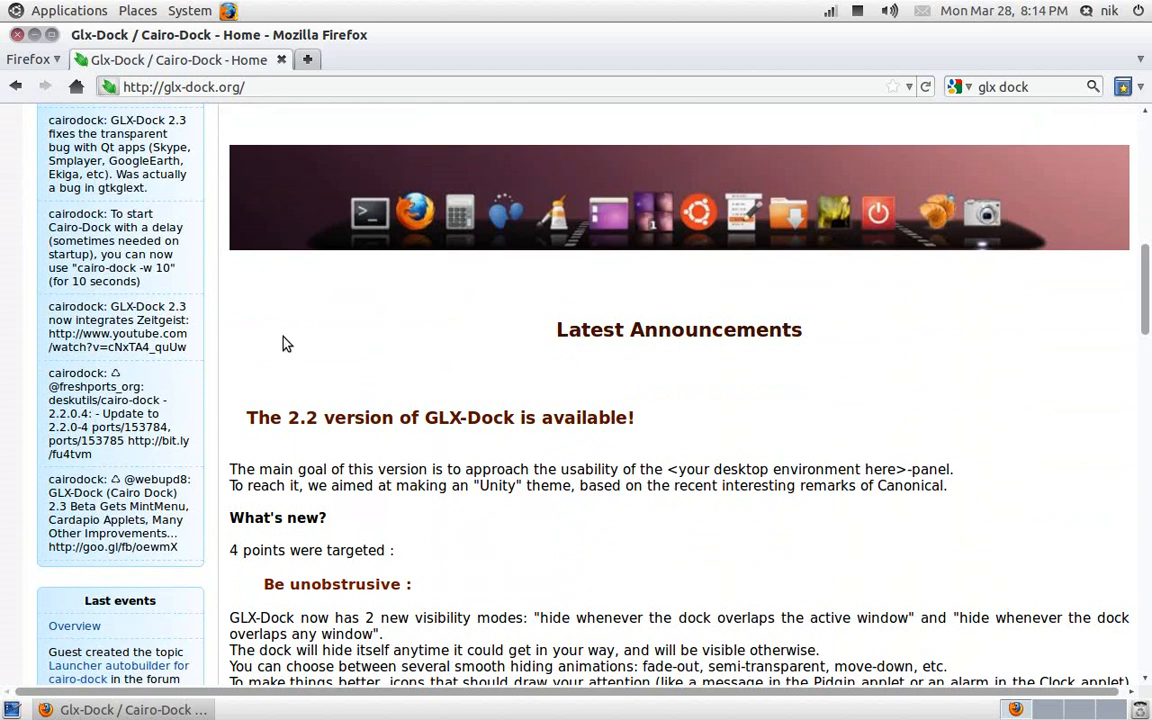
{"action": "scroll", "coordinate": [283, 344], "scroll_direction": "down", "scroll_amount": 10}
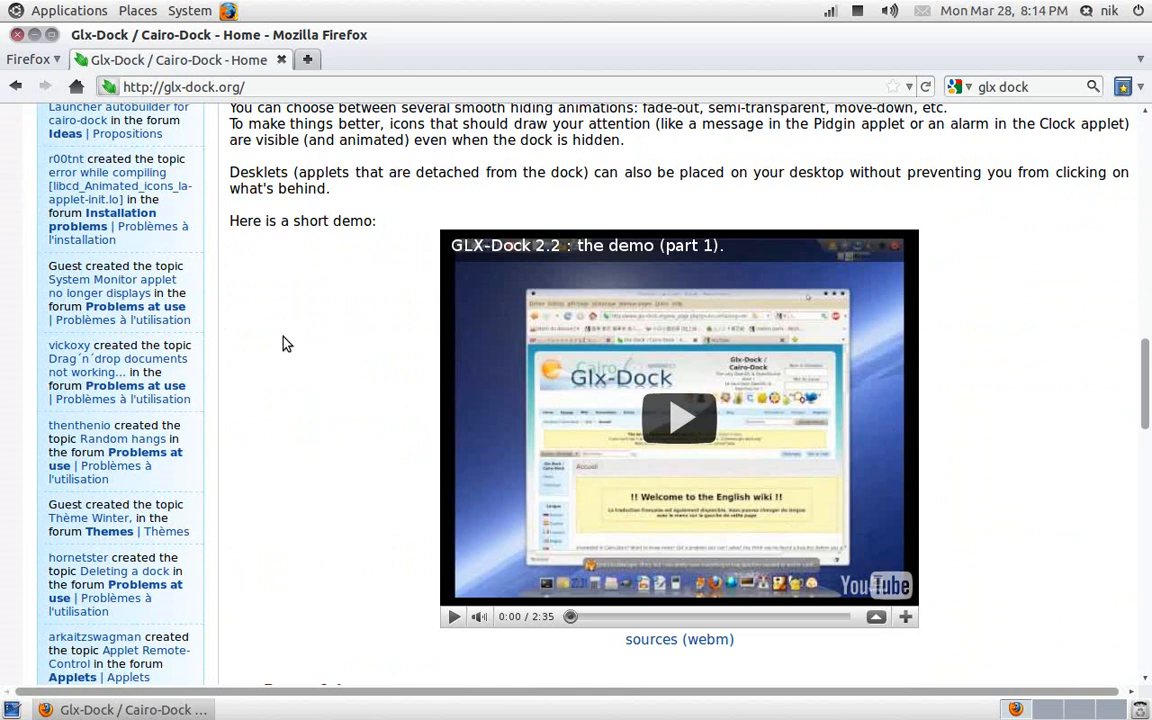
{"action": "scroll", "coordinate": [283, 342], "scroll_direction": "up", "scroll_amount": 7}
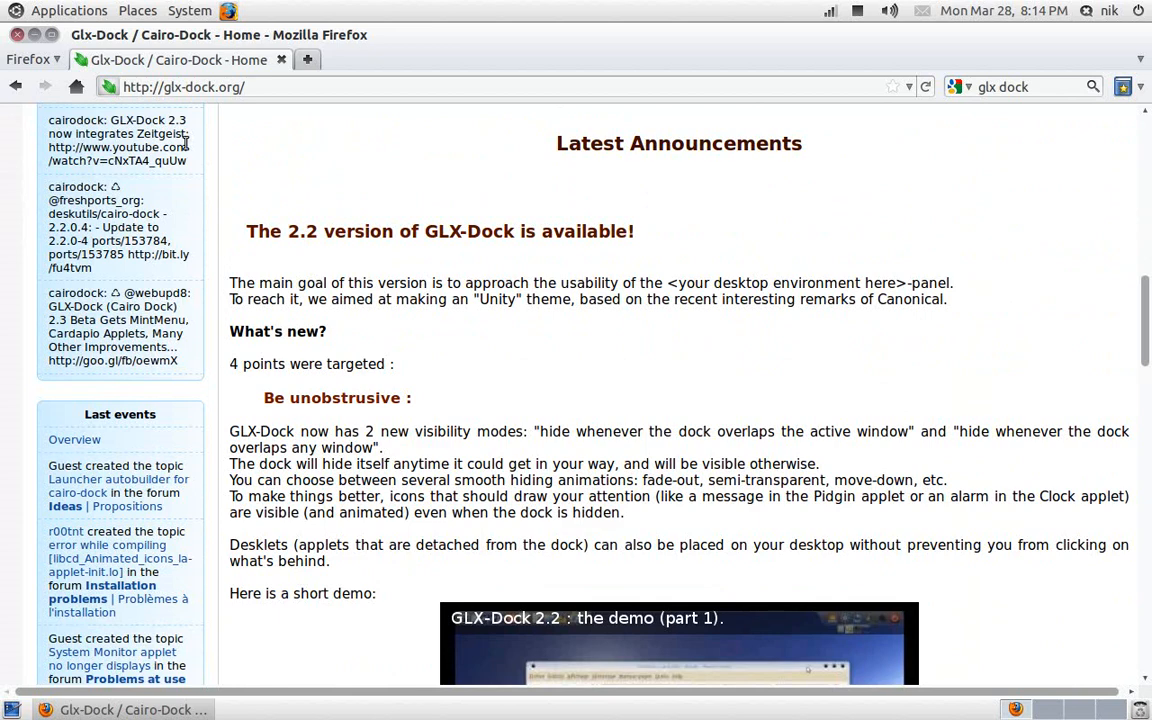
{"action": "left_click", "coordinate": [34, 35]}
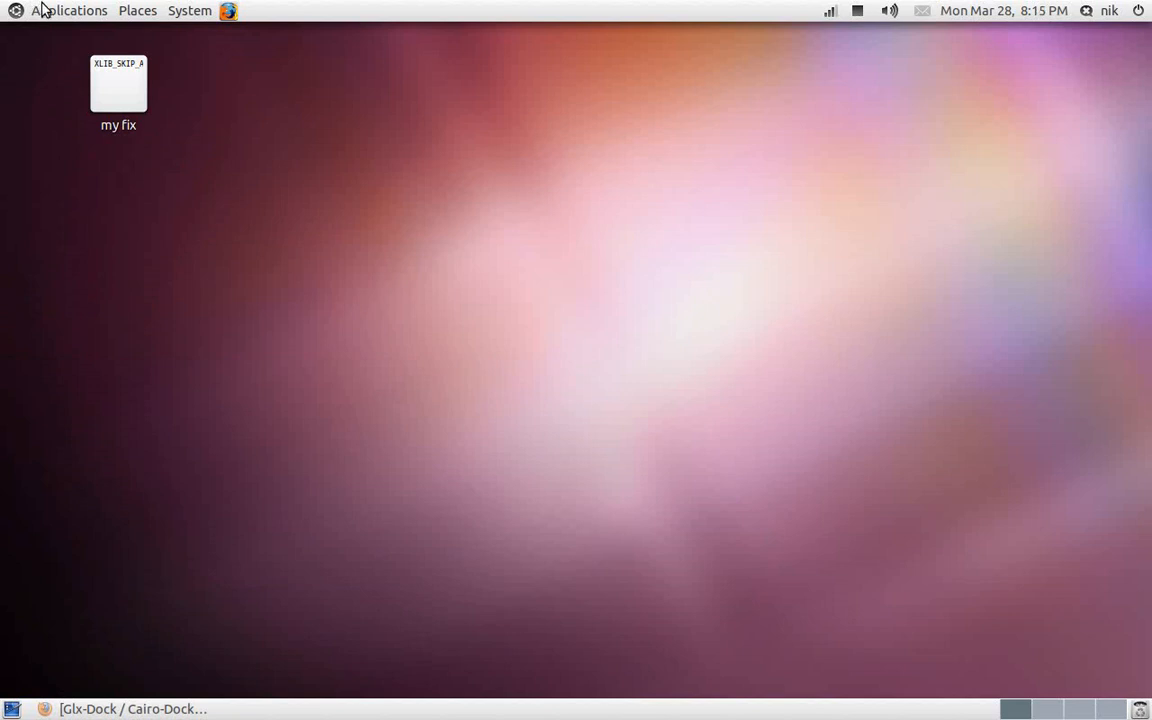
Step: Open the Main Menu editor for Applications and display the items of the Sound & Video category
{"action": "right_click", "coordinate": [42, 8]}
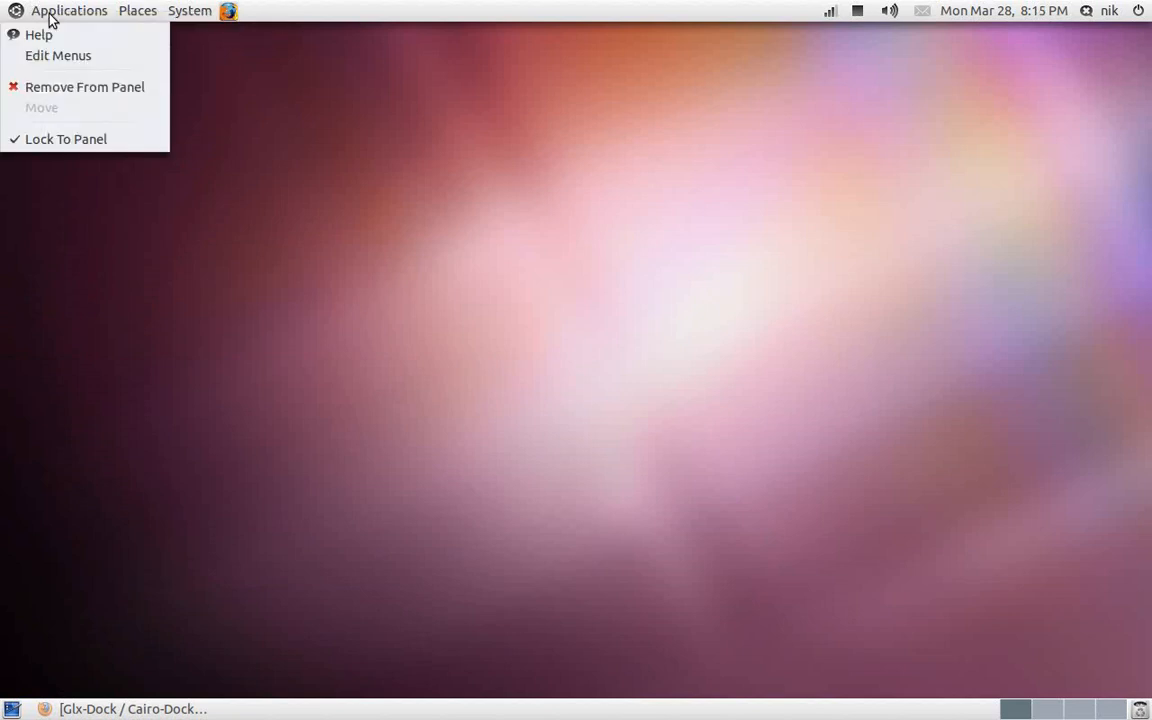
{"action": "left_click", "coordinate": [64, 53]}
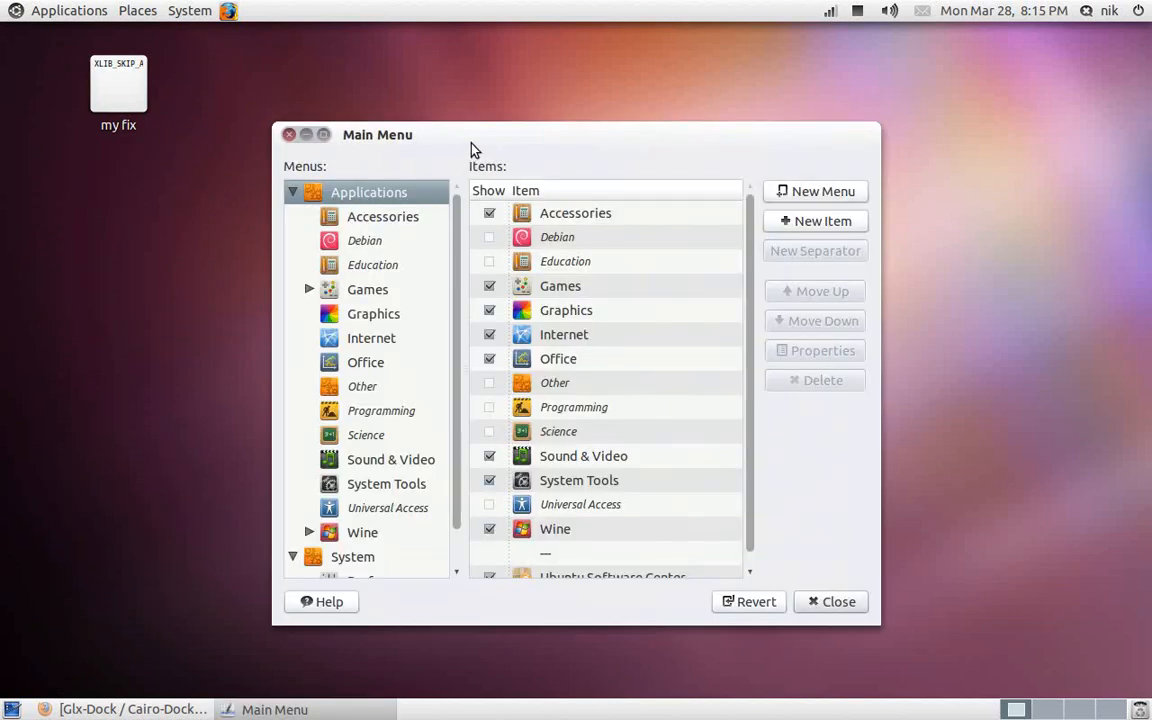
{"action": "left_click_drag", "start_coordinate": [470, 147], "coordinate": [345, 102]}
{"action": "left_click_drag", "start_coordinate": [333, 283], "coordinate": [334, 318]}
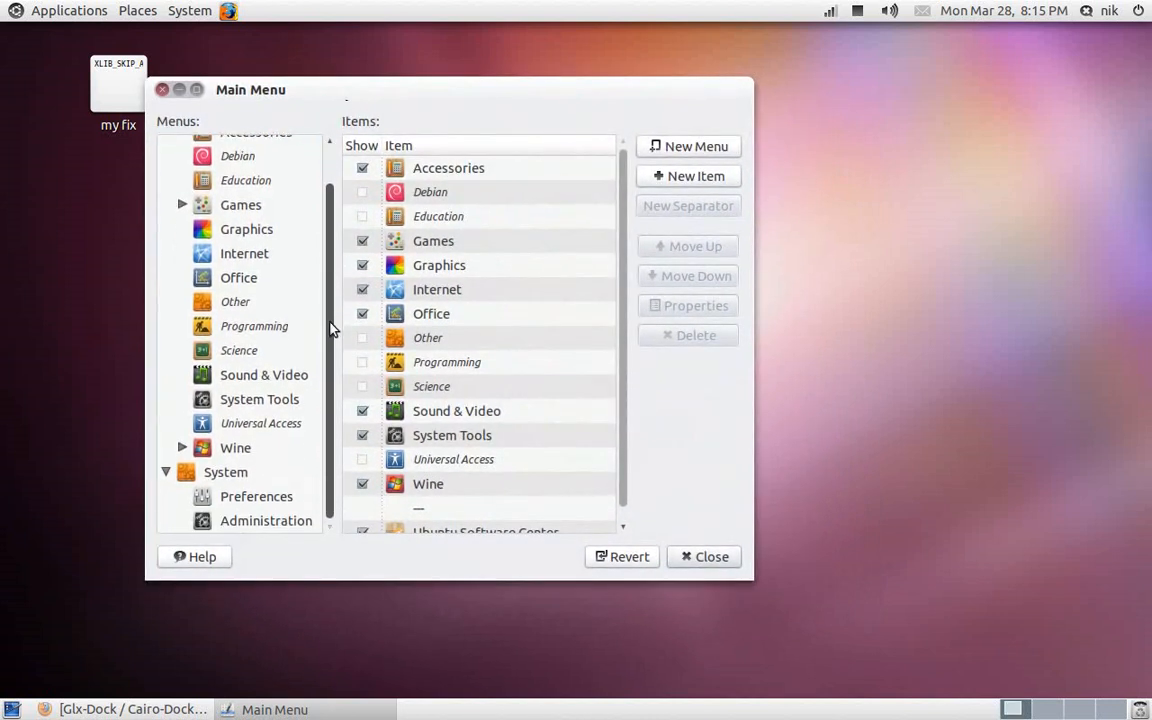
{"action": "left_click", "coordinate": [253, 377]}
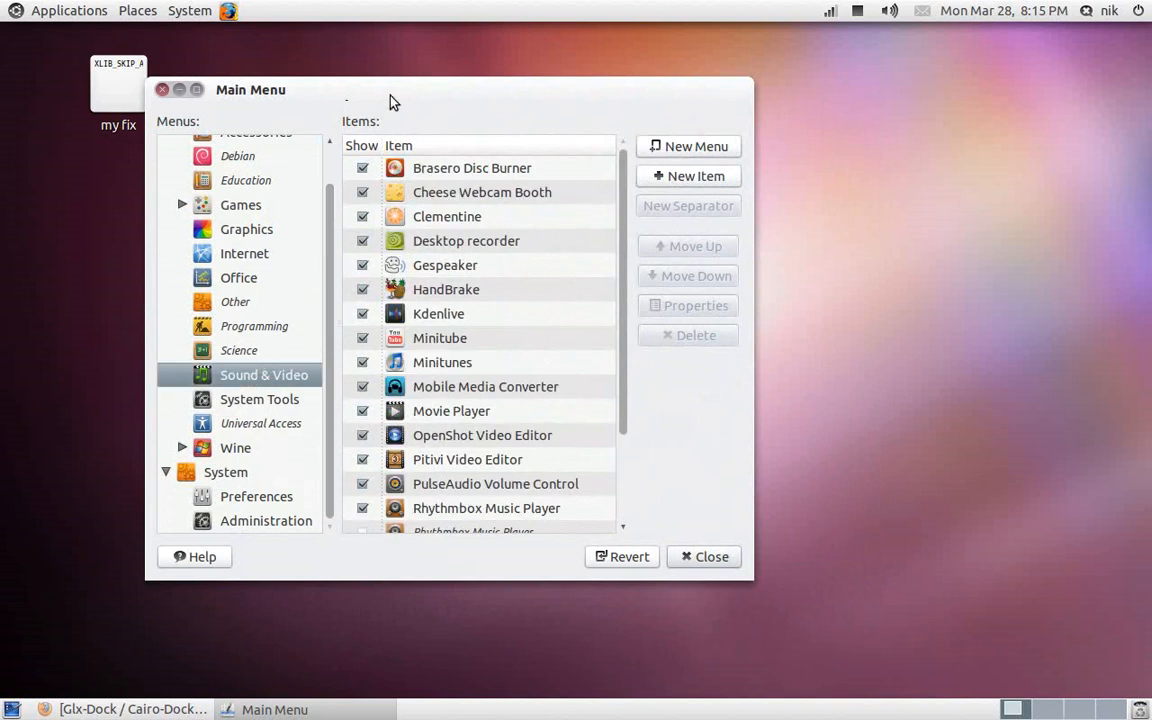
{"action": "left_click_drag", "start_coordinate": [392, 98], "coordinate": [458, 84]}
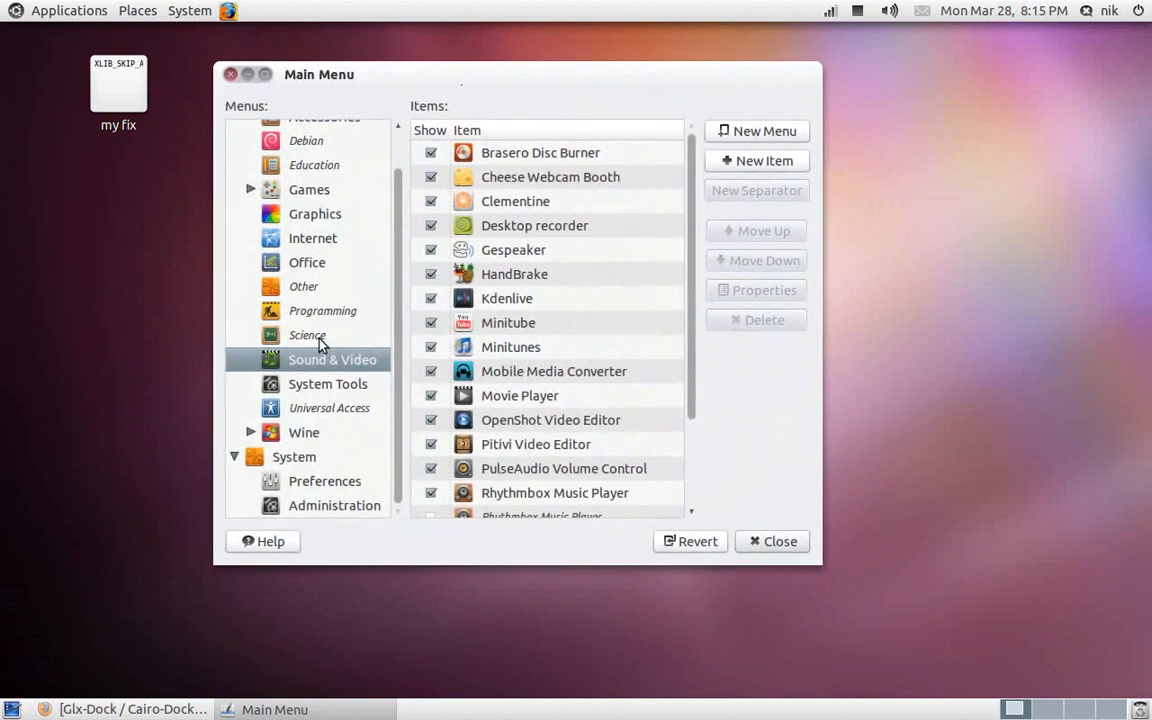
Step: Examine the Applications categories, including the programs listed under Sound & Video, for comparison with the menu editor
{"action": "left_click", "coordinate": [42, 12]}
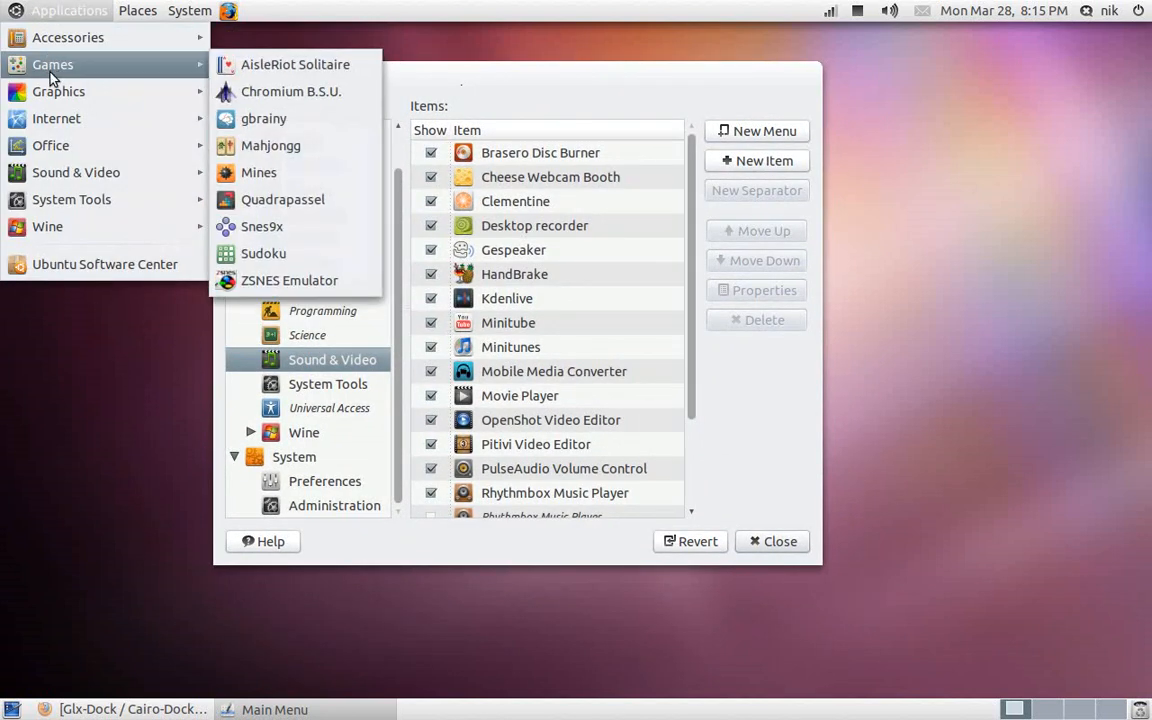
{"action": "left_click", "coordinate": [102, 420]}
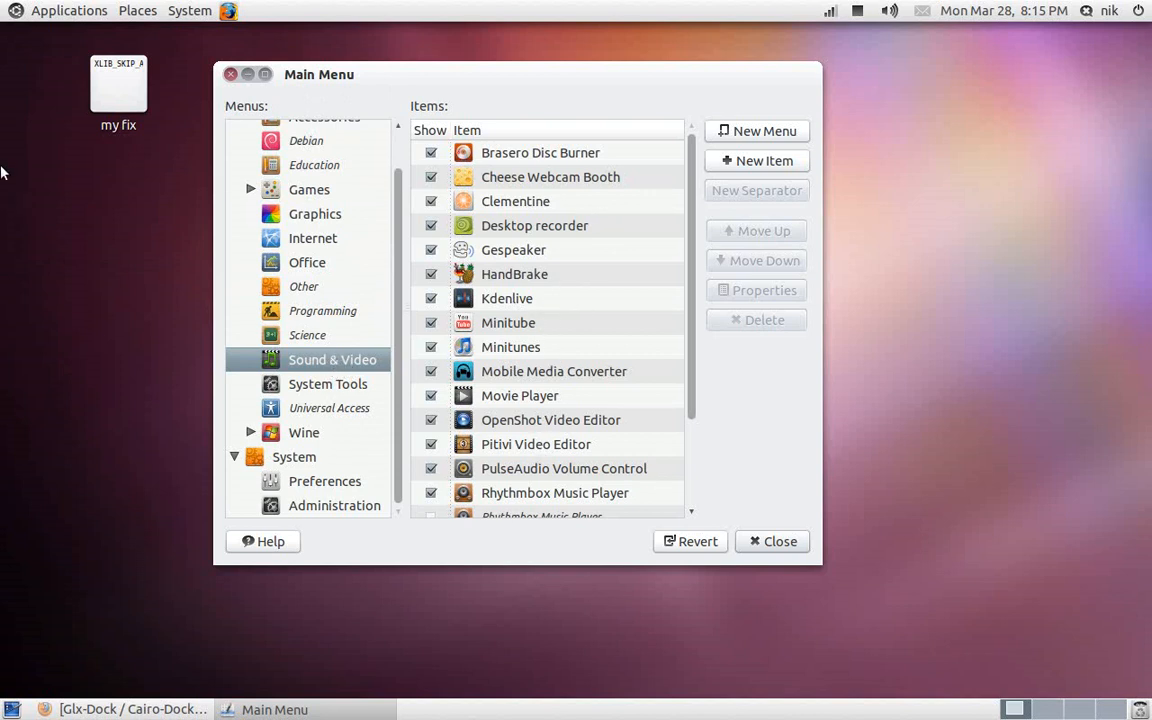
{"action": "left_click", "coordinate": [3, 6]}
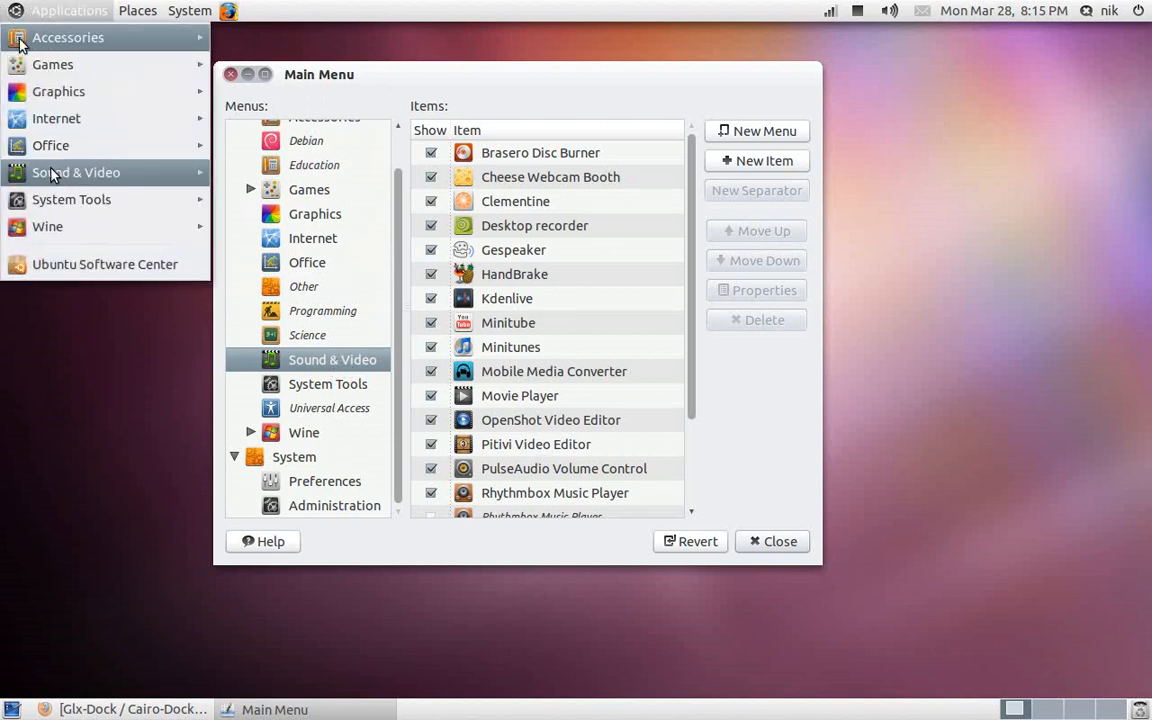
{"action": "mouse_move", "coordinate": [55, 172]}
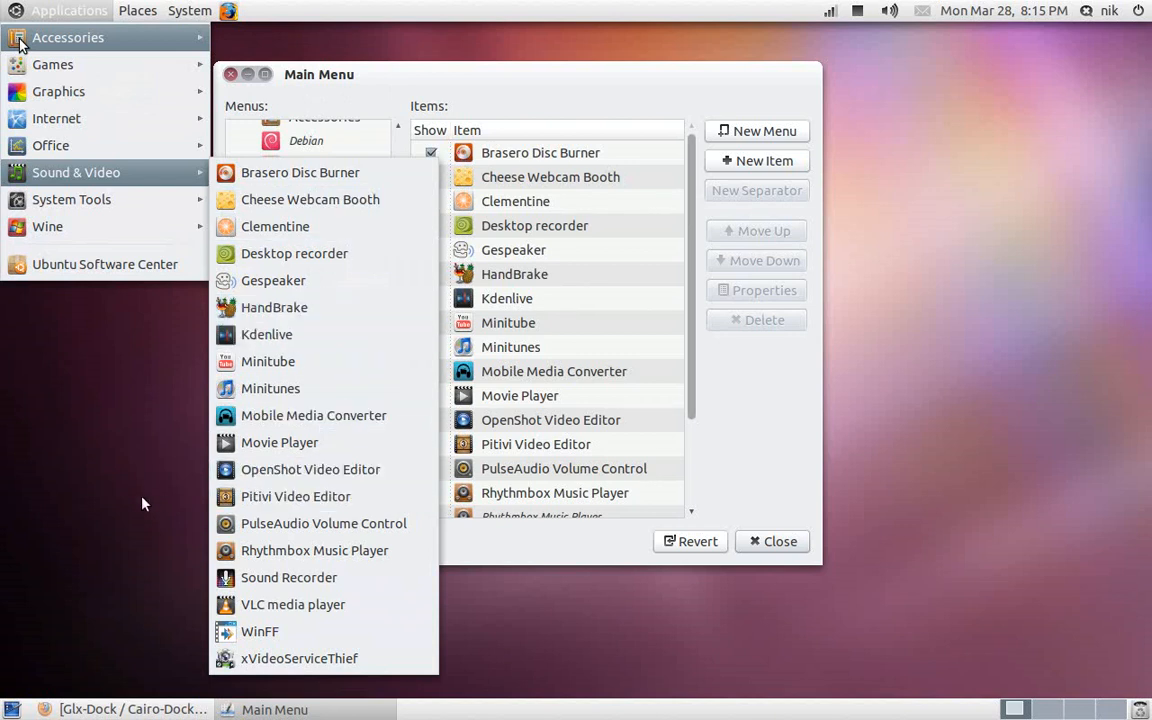
{"action": "left_click", "coordinate": [140, 503]}
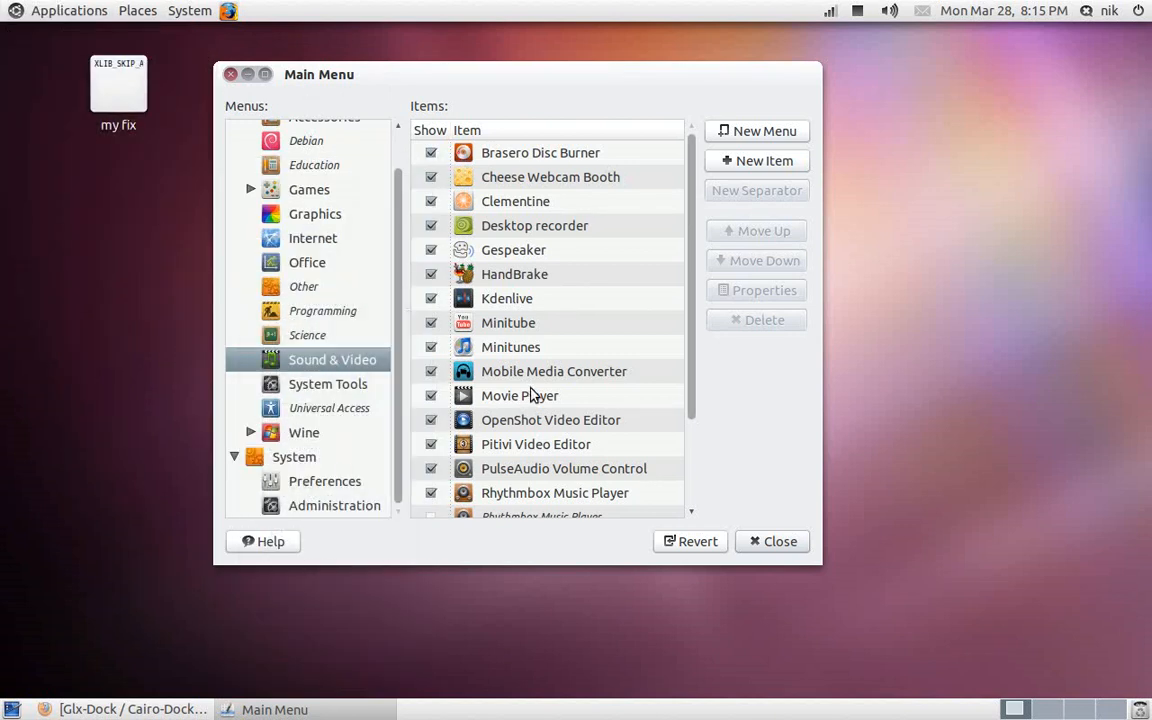
Step: Open the launcher properties of Kdenlive and move the dialog clear of the editor's buttons
{"action": "left_click", "coordinate": [497, 302]}
{"action": "double_click", "coordinate": [497, 302]}
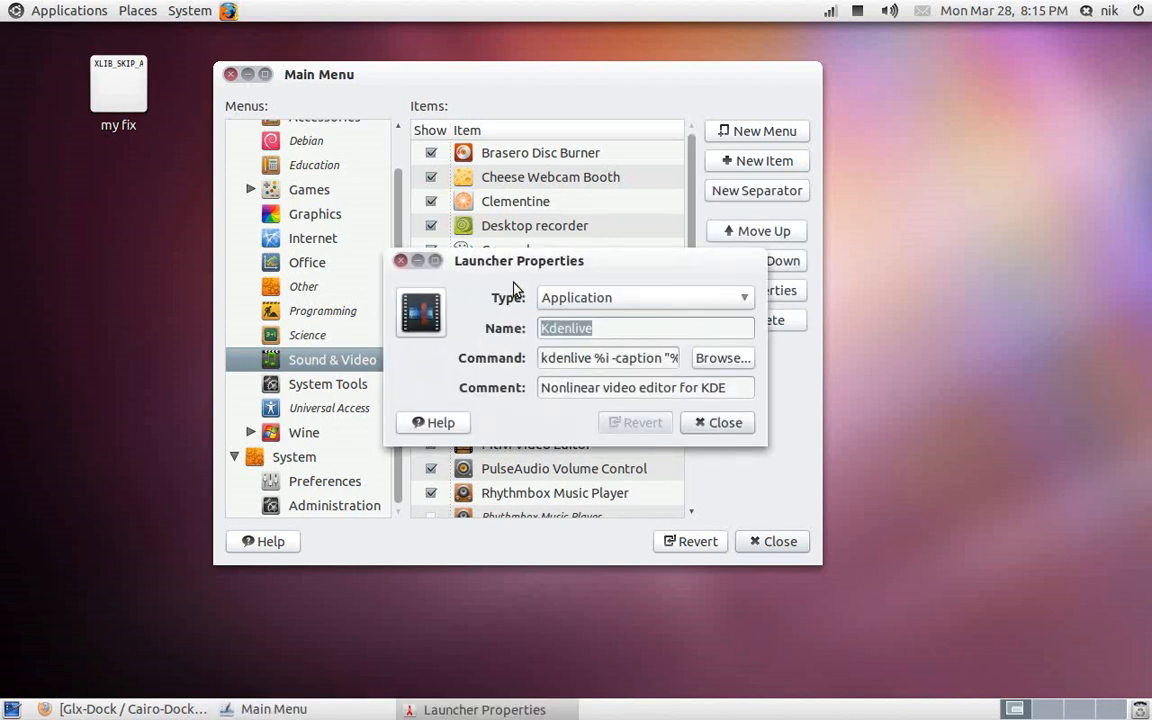
{"action": "left_click_drag", "start_coordinate": [520, 255], "coordinate": [393, 175]}
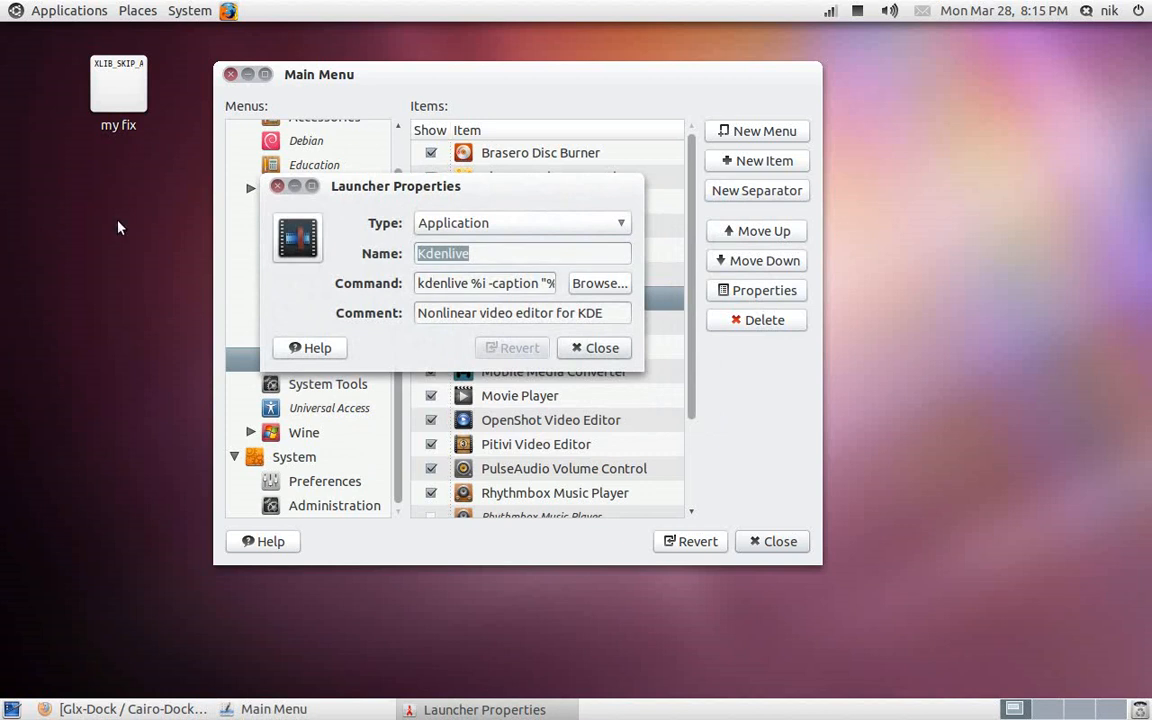
Step: Open the desktop text file "my fix", copy the line XLIB_SKIP_ARGB_VISUALS=1, and put the text editor out of the way
{"action": "double_click", "coordinate": [108, 80]}
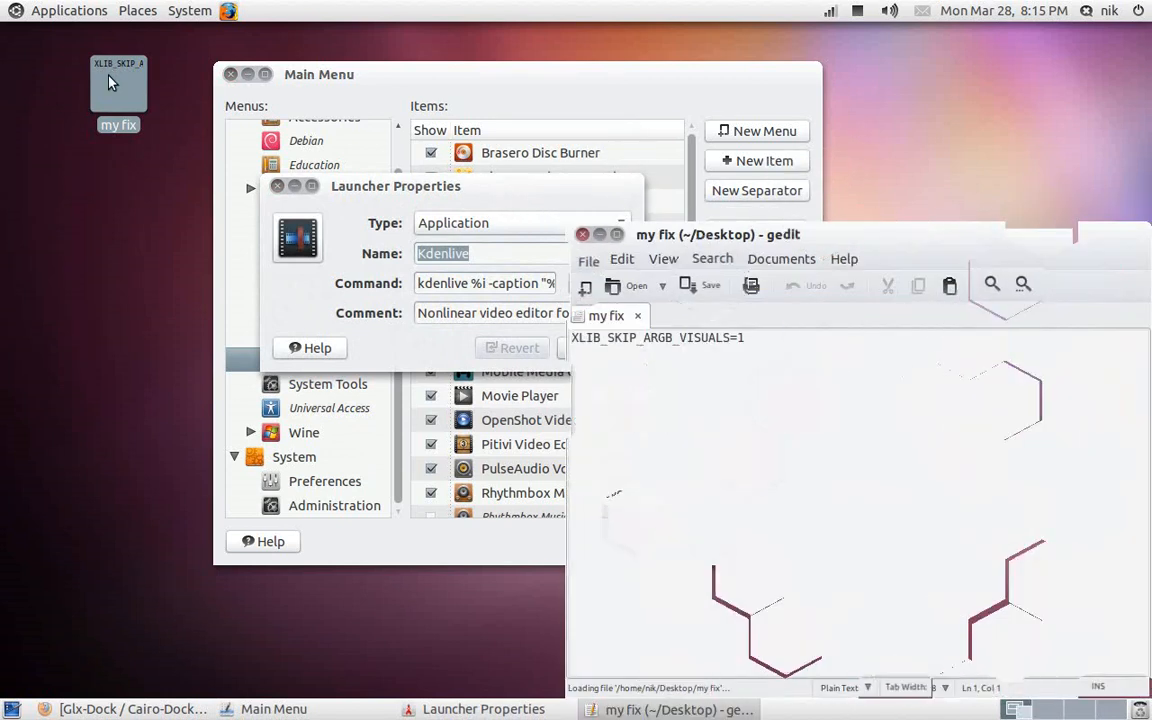
{"action": "left_click", "coordinate": [751, 351]}
{"action": "left_click_drag", "start_coordinate": [751, 351], "coordinate": [572, 340]}
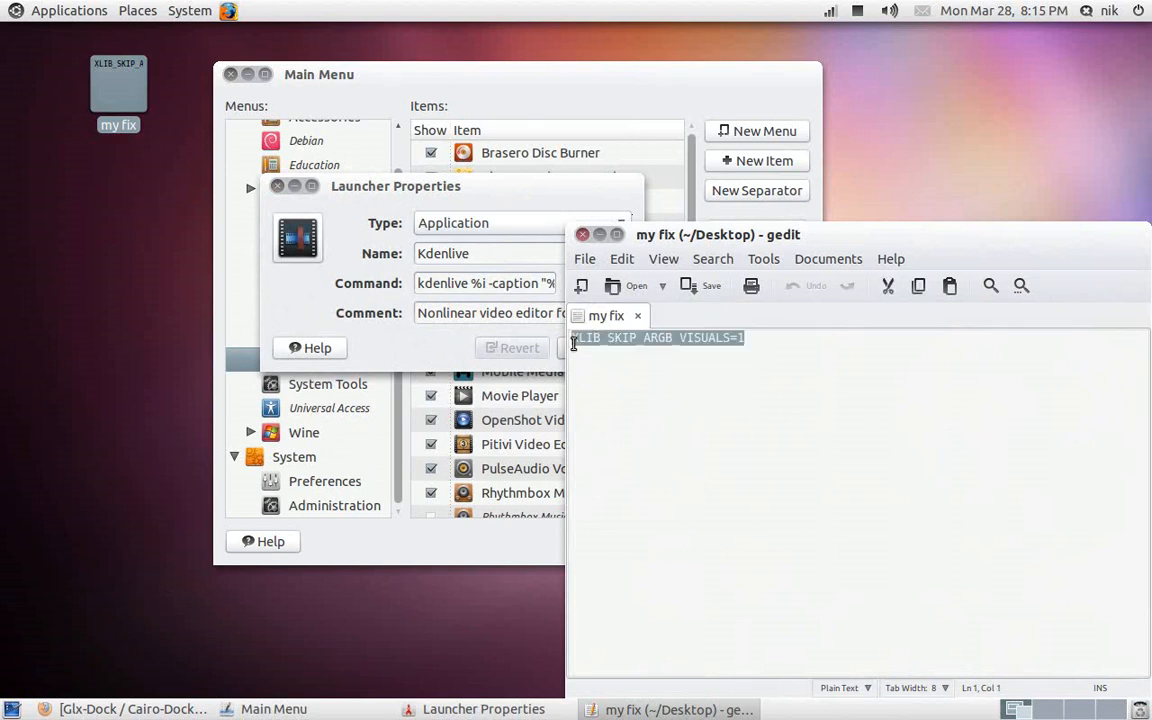
{"action": "right_click", "coordinate": [636, 343]}
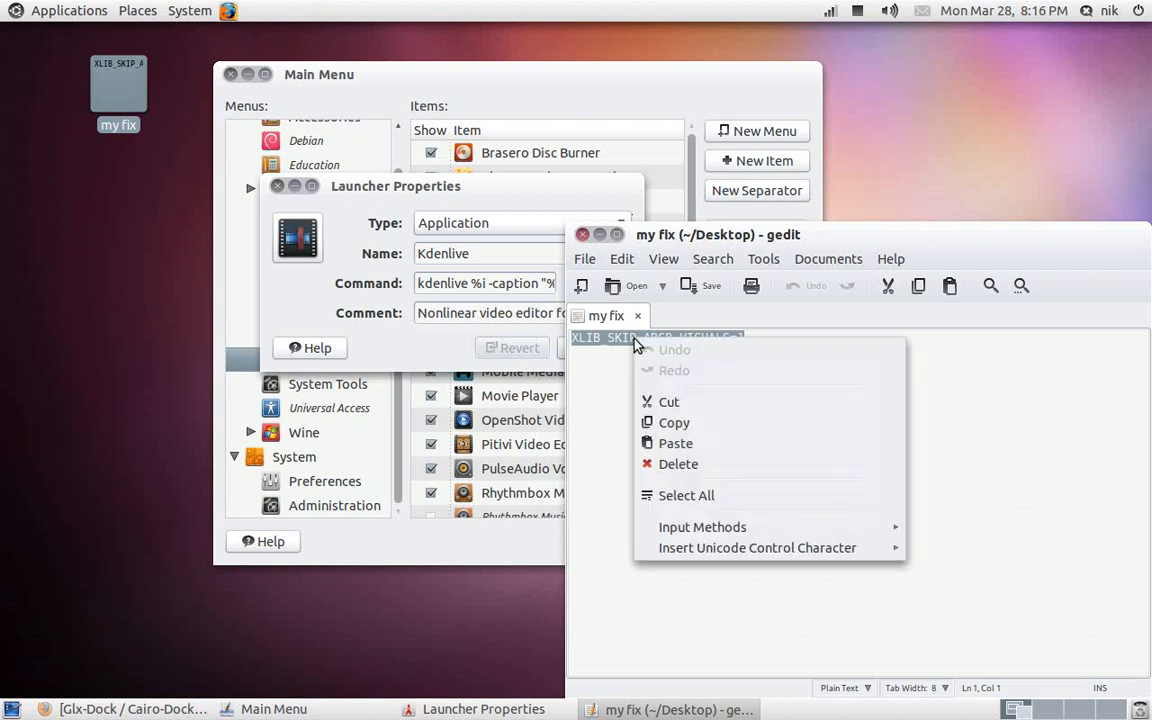
{"action": "left_click", "coordinate": [686, 426]}
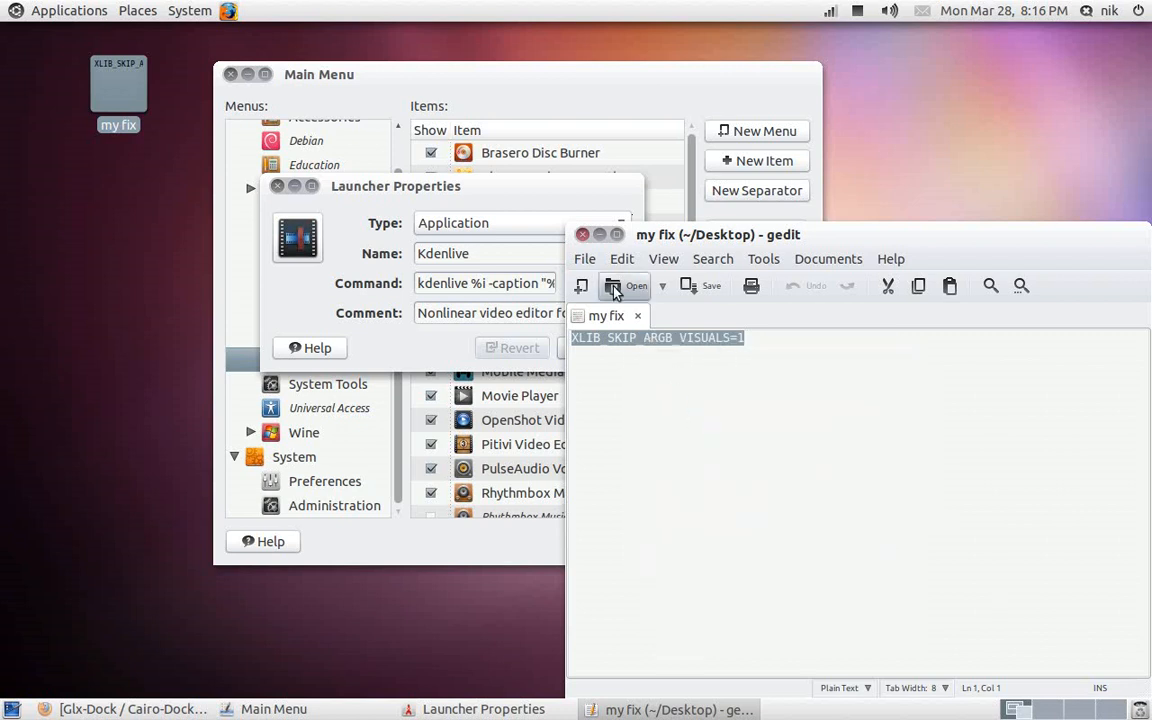
{"action": "left_click", "coordinate": [582, 234]}
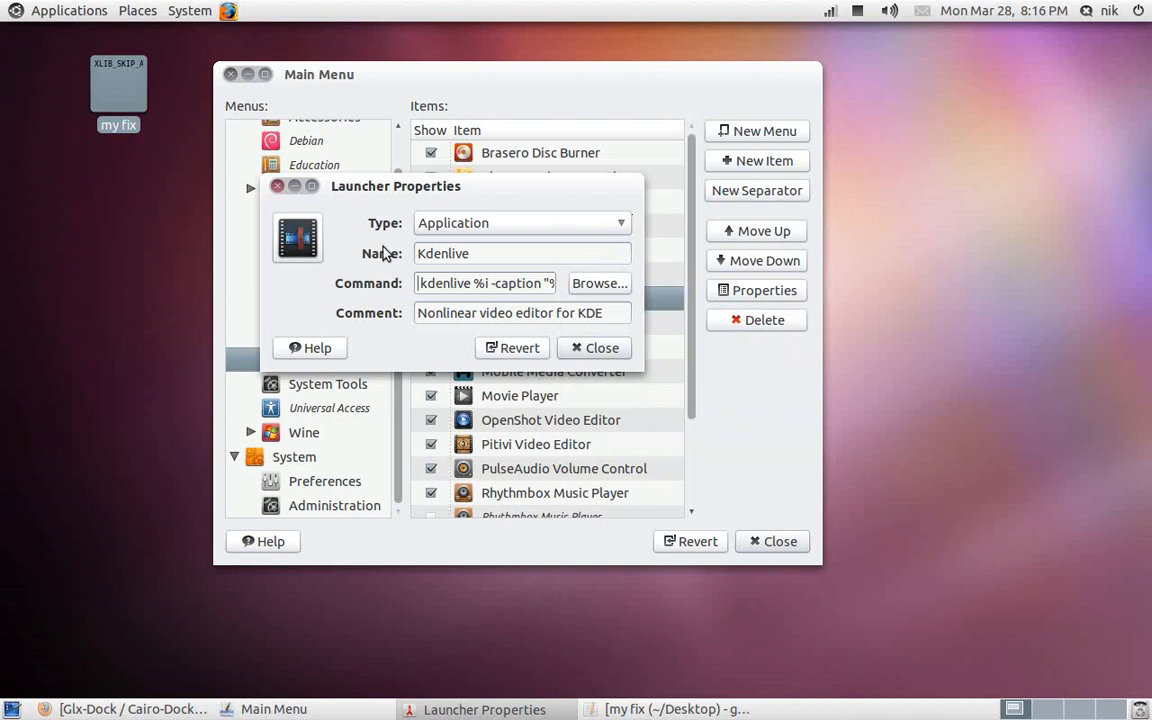
Step: Paste XLIB_SKIP_ARGB_VISUALS=1 at the start of Kdenlive's launch command, then close the launcher properties and the menu editor
{"action": "right_click", "coordinate": [419, 284]}
{"action": "left_click", "coordinate": [429, 332]}
{"action": "key", "text": "Right"}
{"action": "key", "text": "Right"}
{"action": "key", "text": "Right"}
{"action": "key", "text": "Right"}
{"action": "key", "text": "Right"}
{"action": "key", "text": "Right"}
{"action": "key", "text": "Right"}
{"action": "key", "text": "Right"}
{"action": "key", "text": "Right"}
{"action": "key", "text": "Right"}
{"action": "key", "text": "Left"}
{"action": "key", "text": "Left"}
{"action": "key", "text": "Left"}
{"action": "key", "text": "Left"}
{"action": "key", "text": "Left"}
{"action": "key", "text": "Left"}
{"action": "key", "text": "Left"}
{"action": "key", "text": "Left"}
{"action": "key", "text": "Left"}
{"action": "key", "text": "Left"}
{"action": "key", "text": "Left"}
{"action": "key", "text": "Left"}
{"action": "key", "text": "Left"}
{"action": "key", "text": "Left"}
{"action": "key", "text": "Left"}
{"action": "key", "text": "Left"}
{"action": "key", "text": "Left"}
{"action": "key", "text": "Left"}
{"action": "key", "text": "Left"}
{"action": "key", "text": "Left"}
{"action": "key", "text": "Left"}
{"action": "key", "text": "Left"}
{"action": "key", "text": "Left"}
{"action": "key", "text": "Left"}
{"action": "key", "text": "Left"}
{"action": "key", "text": "Left"}
{"action": "key", "text": "Left"}
{"action": "key", "text": "Left"}
{"action": "key", "text": "Left"}
{"action": "key", "text": "Left"}
{"action": "key", "text": "Left"}
{"action": "key", "text": "Left"}
{"action": "key", "text": "Left"}
{"action": "key", "text": "Left"}
{"action": "key", "text": "Left"}
{"action": "key", "text": "Left"}
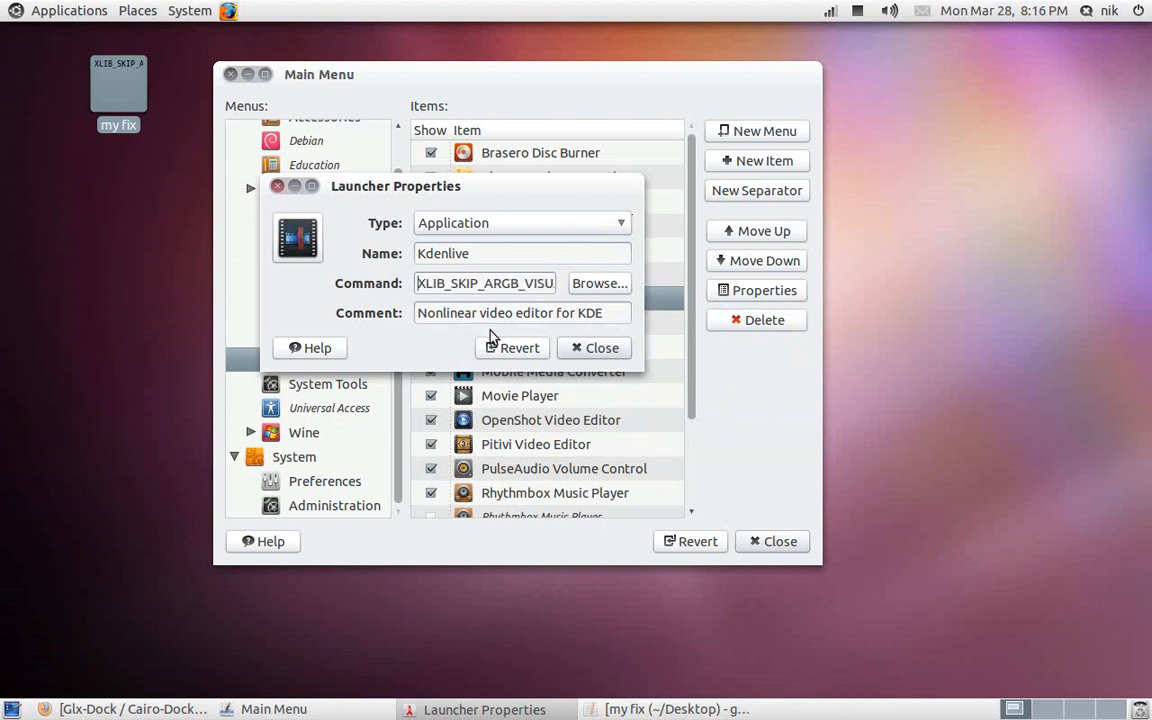
{"action": "left_click", "coordinate": [586, 349]}
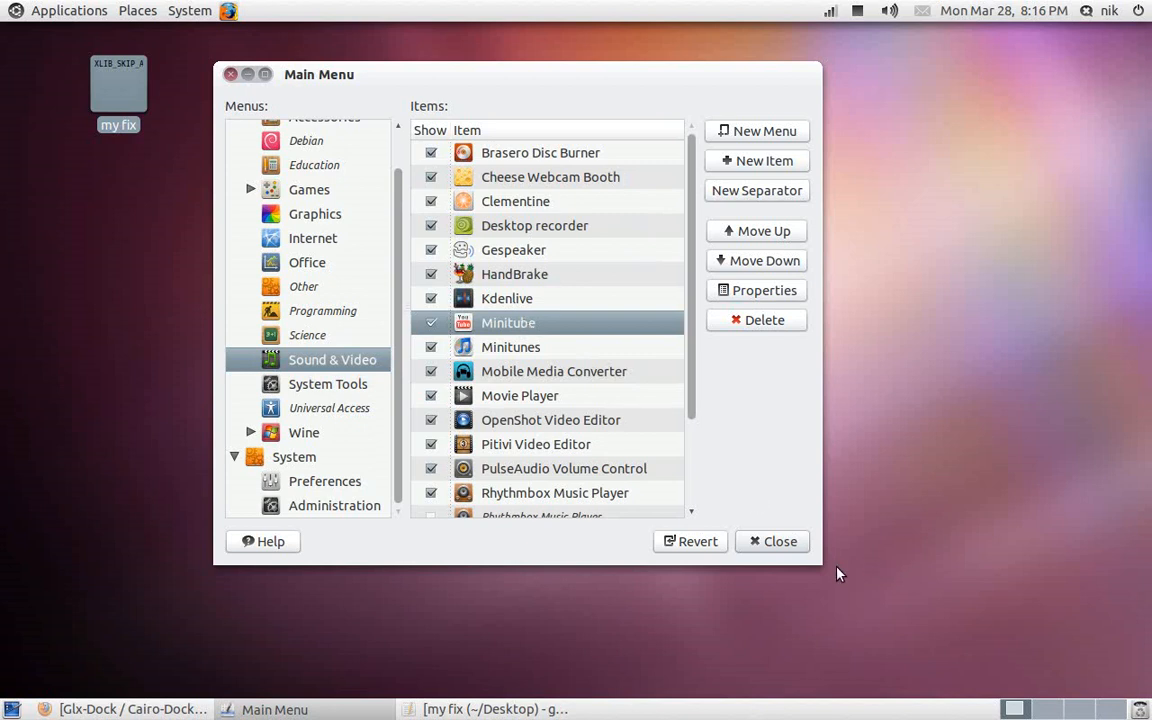
{"action": "left_click", "coordinate": [800, 543]}
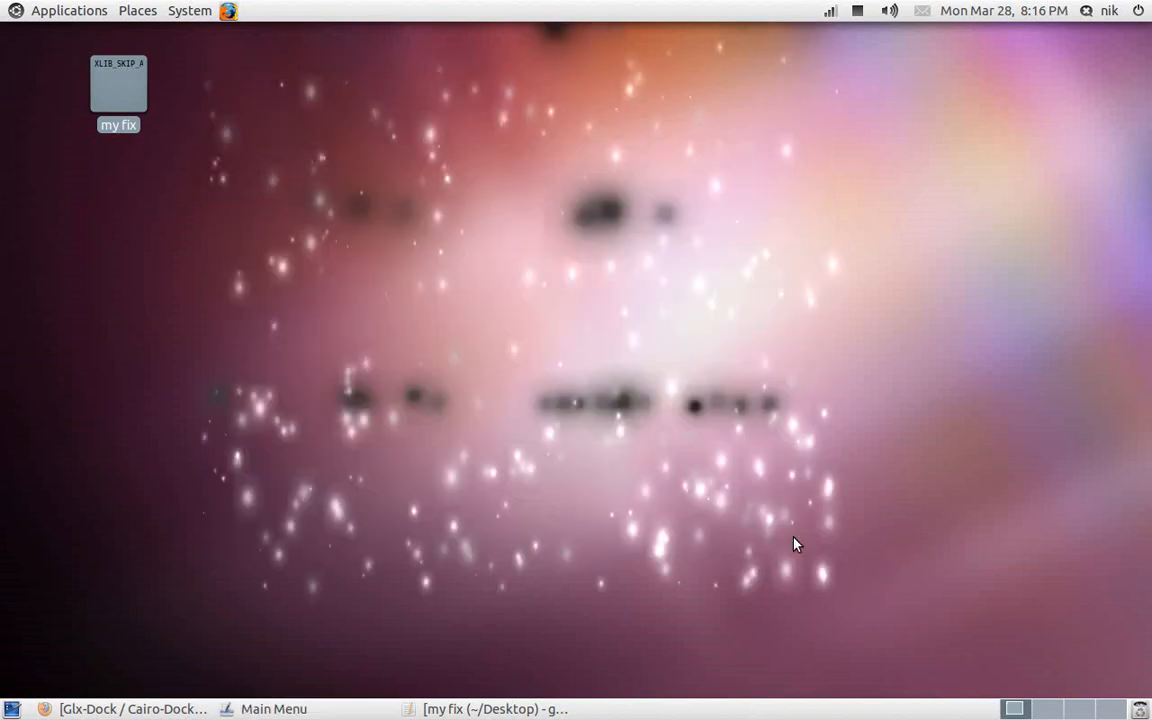
Step: Return to the Glx-Dock page in Firefox, look over its dock banner and announcements again, and minimize the browser
{"action": "left_click", "coordinate": [130, 709]}
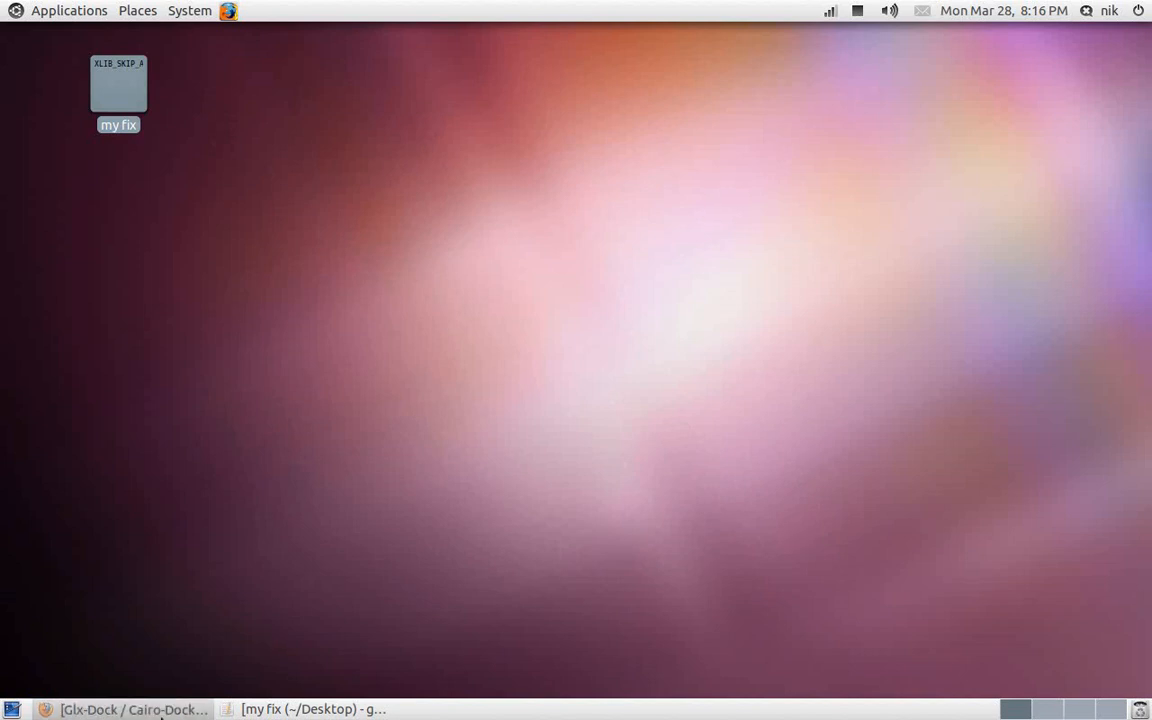
{"action": "scroll", "coordinate": [437, 357], "scroll_direction": "down", "scroll_amount": 5}
{"action": "scroll", "coordinate": [376, 386], "scroll_direction": "up", "scroll_amount": 7}
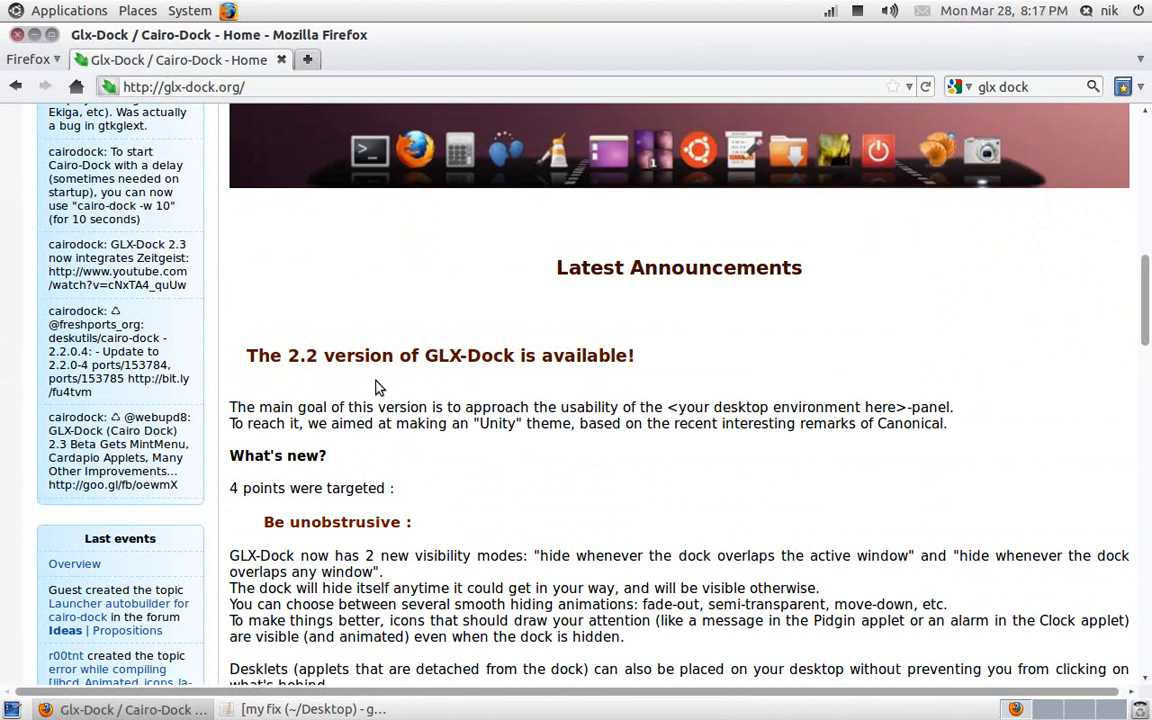
{"action": "scroll", "coordinate": [376, 386], "scroll_direction": "down", "scroll_amount": 3}
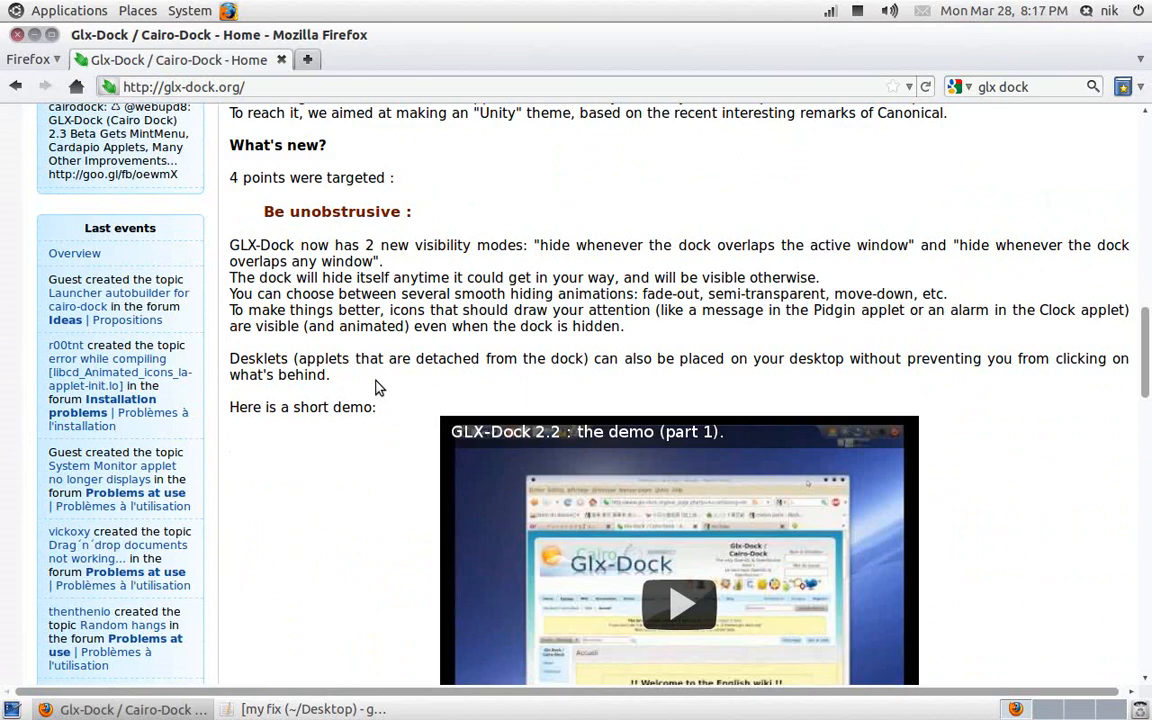
{"action": "scroll", "coordinate": [376, 386], "scroll_direction": "down", "scroll_amount": 4}
{"action": "scroll", "coordinate": [376, 386], "scroll_direction": "up", "scroll_amount": 8}
{"action": "scroll", "coordinate": [376, 386], "scroll_direction": "up", "scroll_amount": 2}
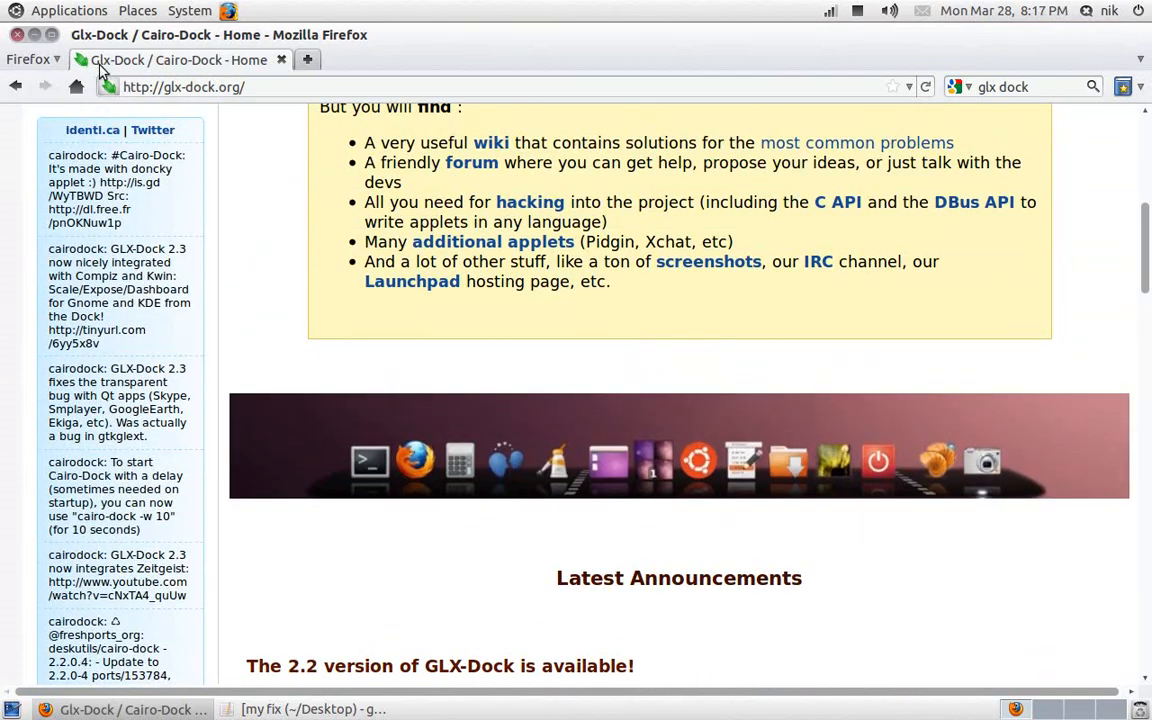
{"action": "left_click", "coordinate": [34, 34]}
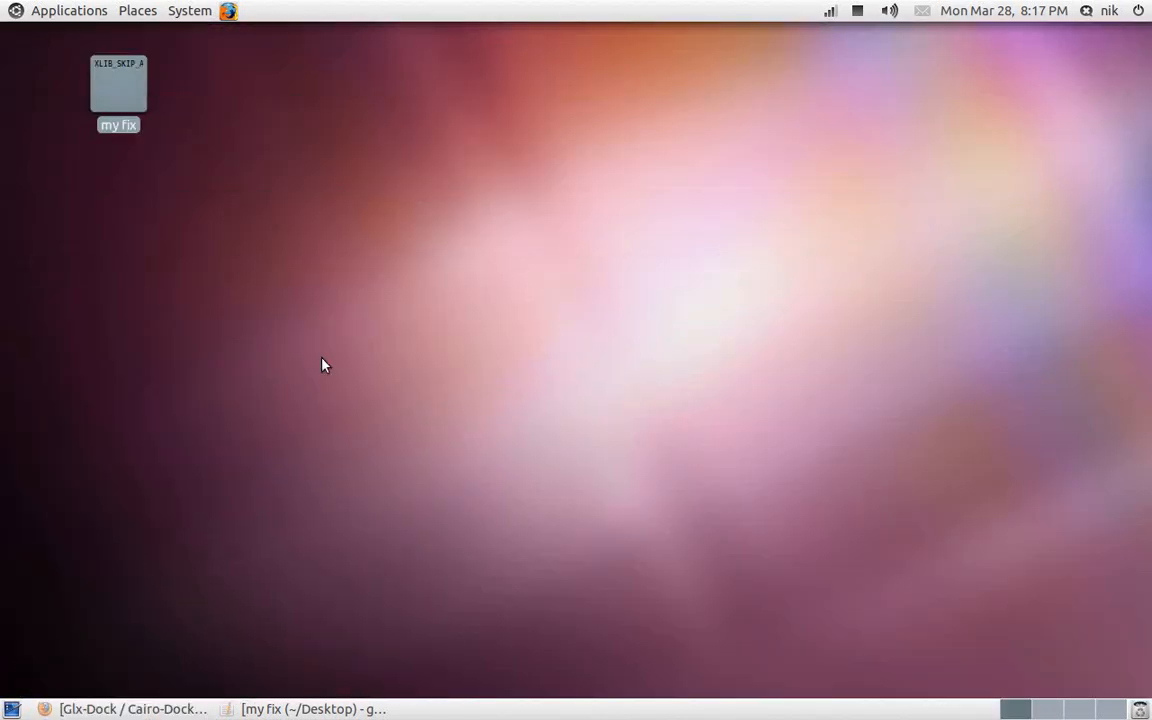